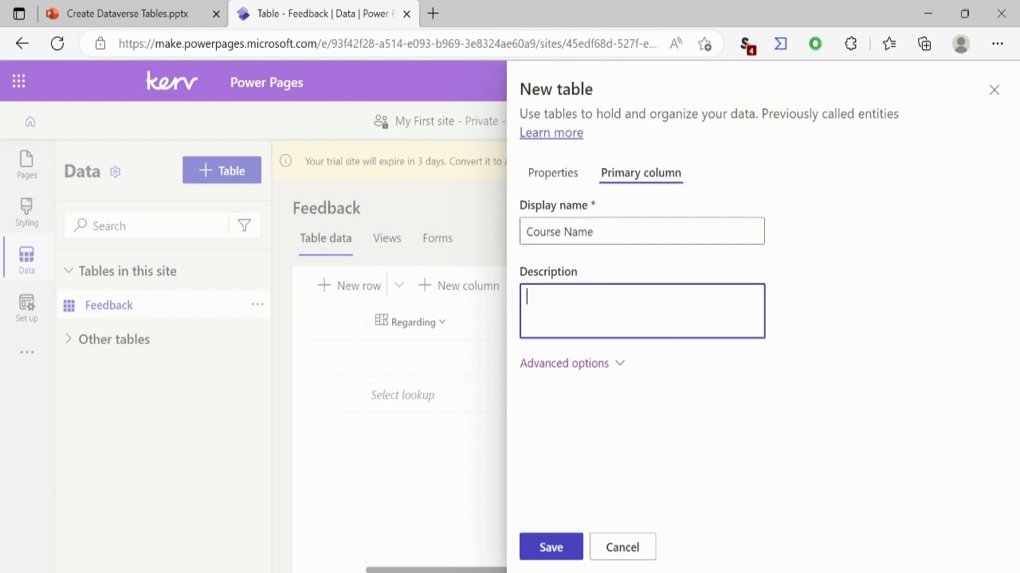
- Save the new table with Course Name as its primary column and dismiss the trial expiry notice
click(551, 547)
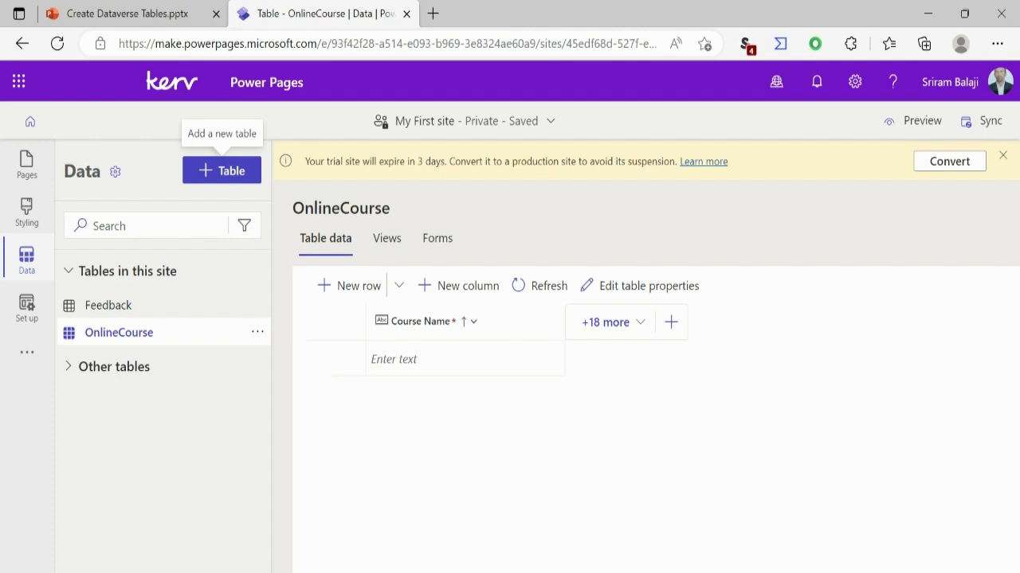
click(1003, 155)
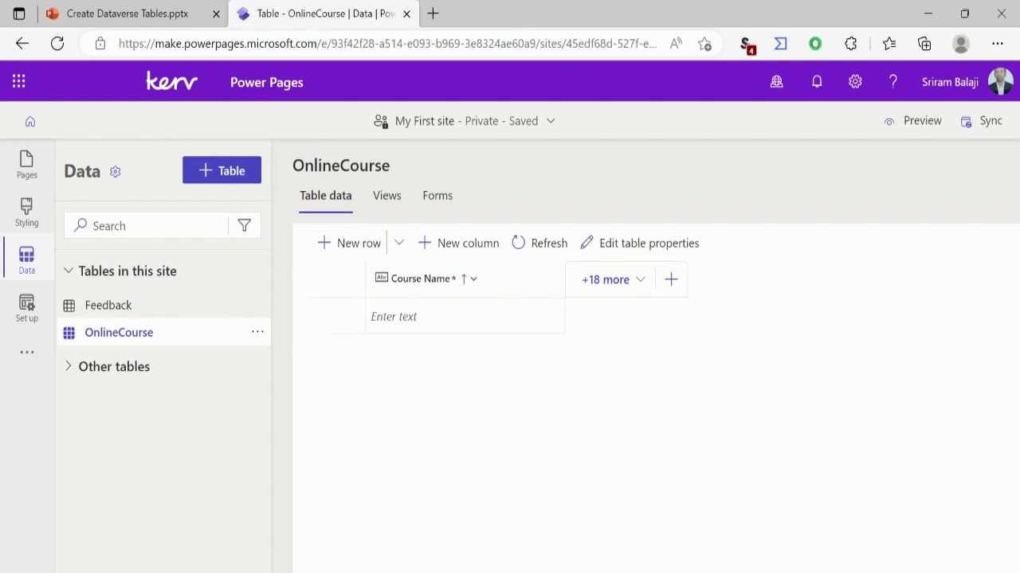
- Add a date-only column named Course Start Date to the OnlineCourse table and save it
click(670, 280)
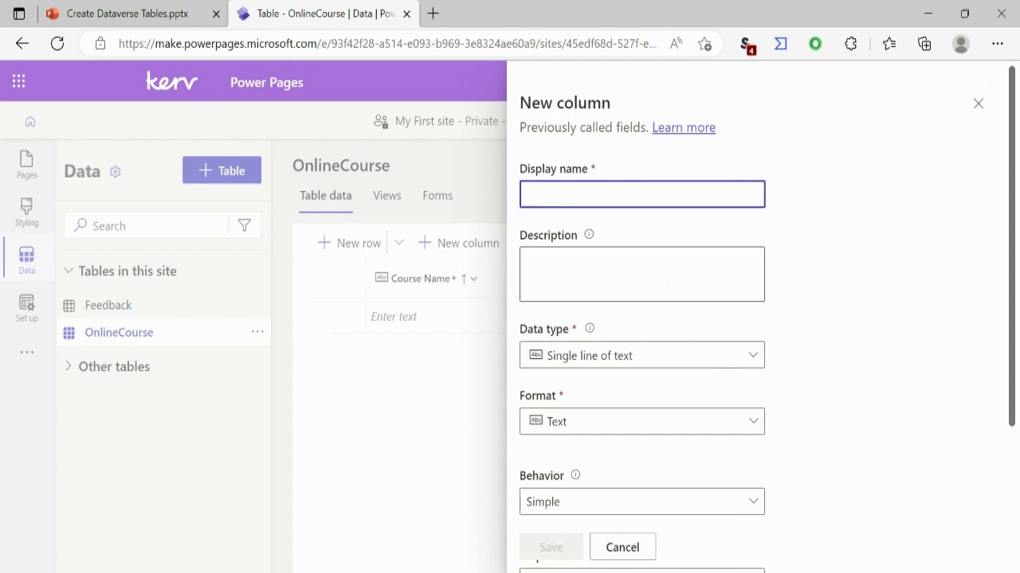
text(Co)
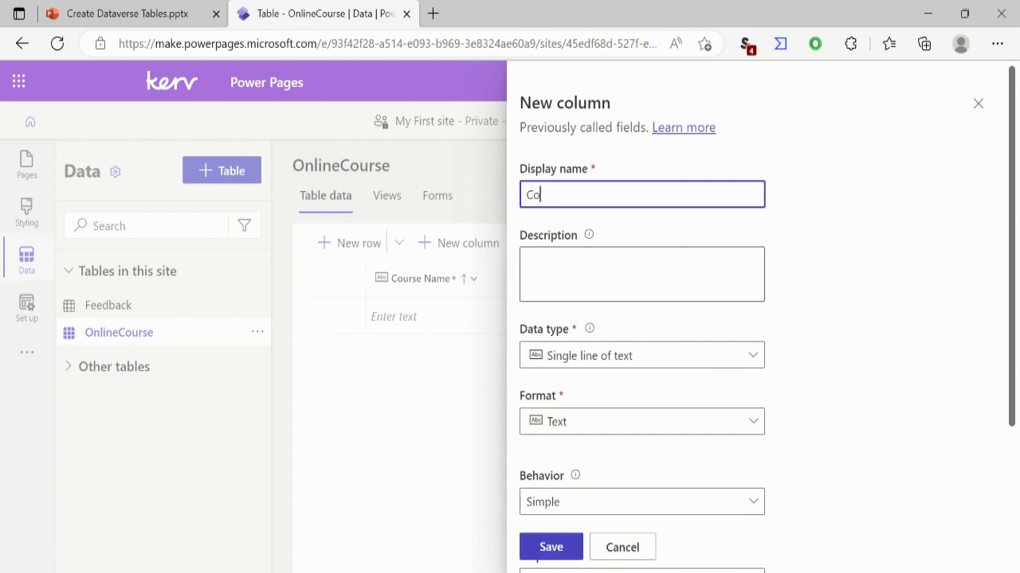
text(urse Start Date)
click(642, 355)
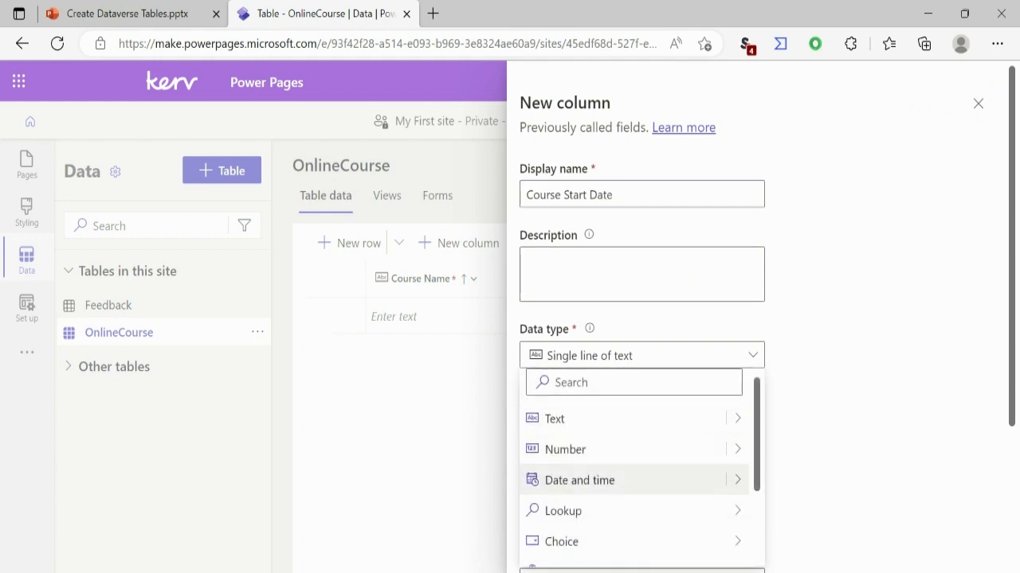
mouse_move(736, 480)
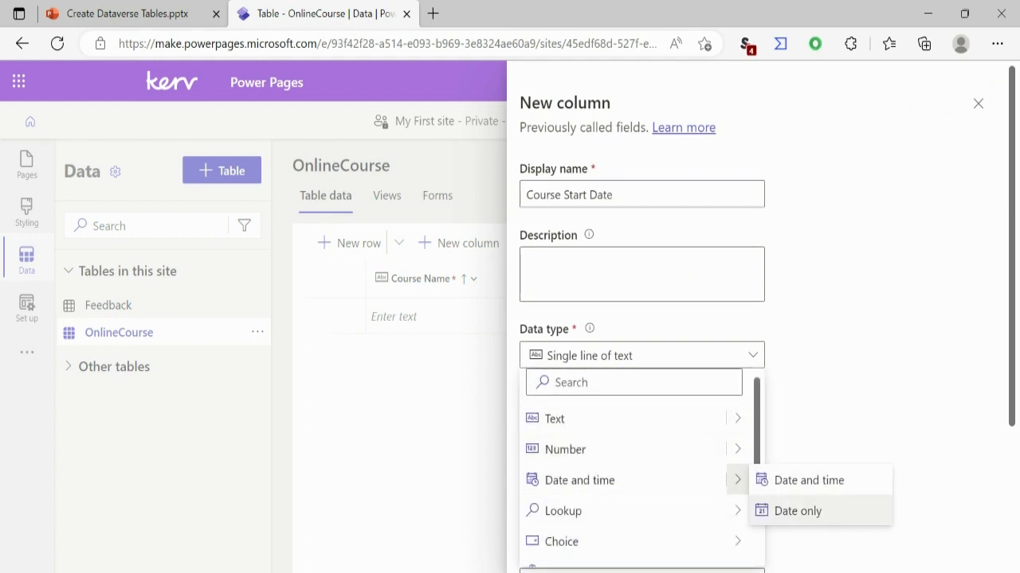
click(785, 510)
click(551, 547)
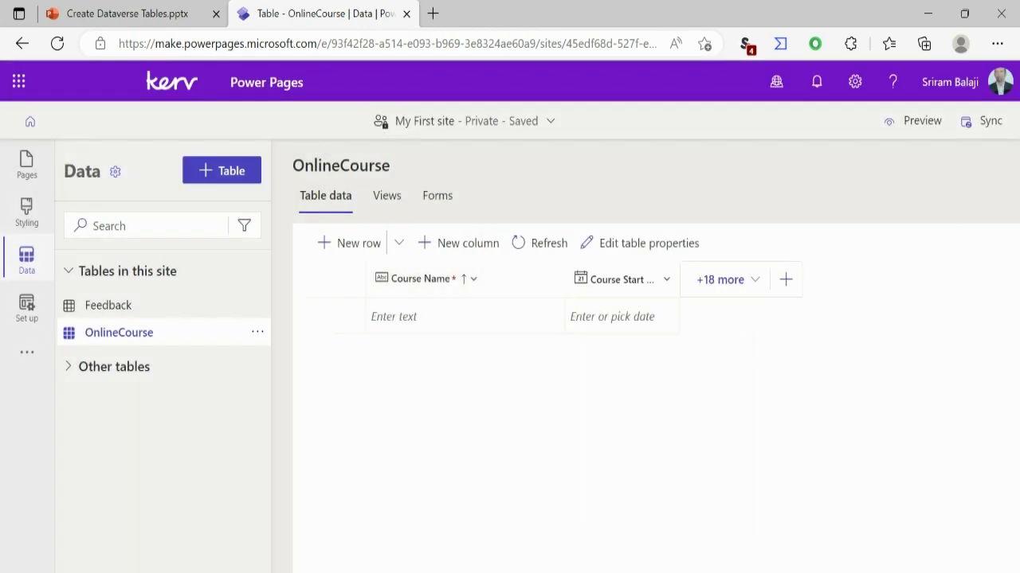
- Add a date-only column named Course End Date to the OnlineCourse table and save it
click(785, 279)
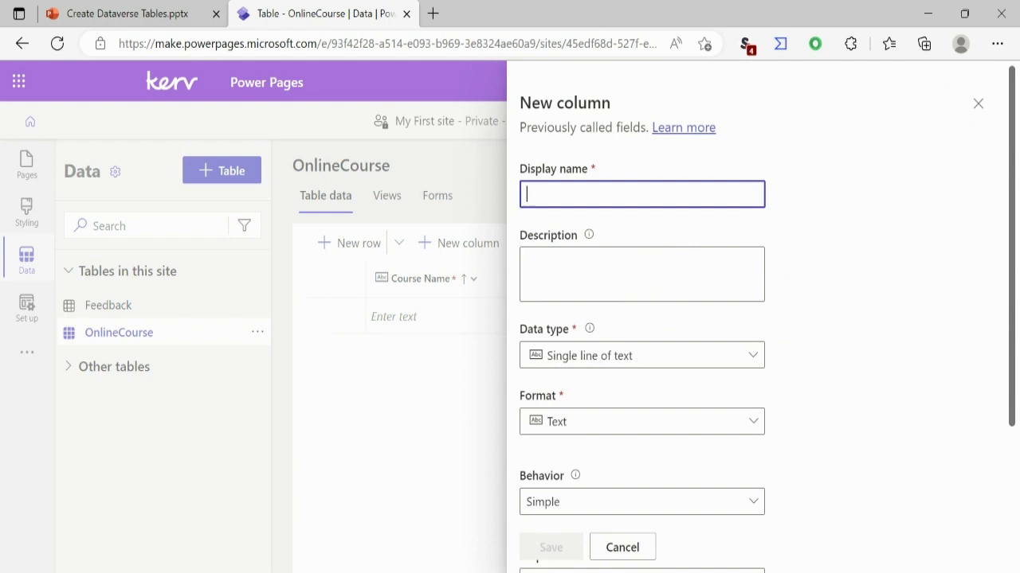
text(Course End)
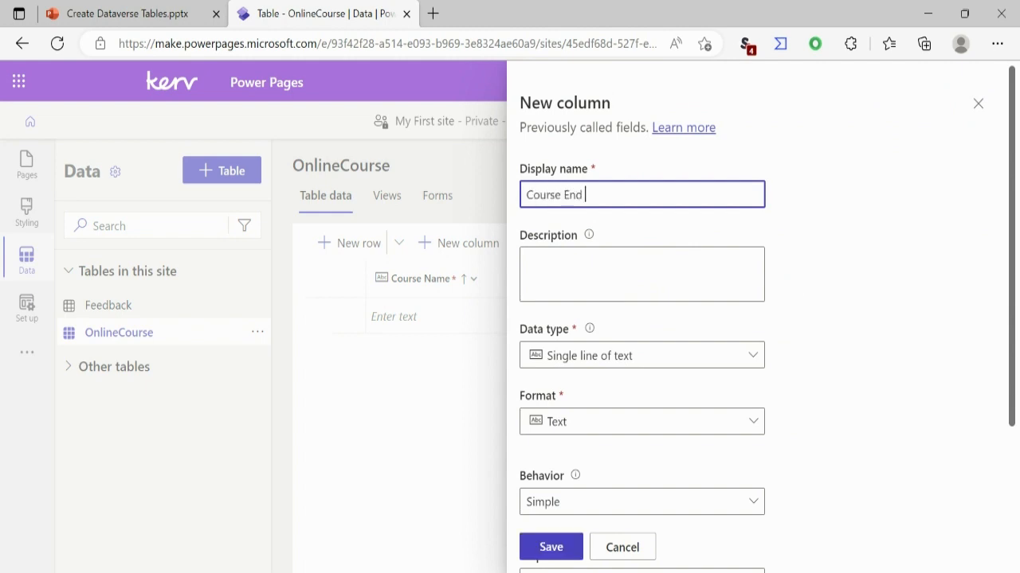
text( Date)
click(642, 355)
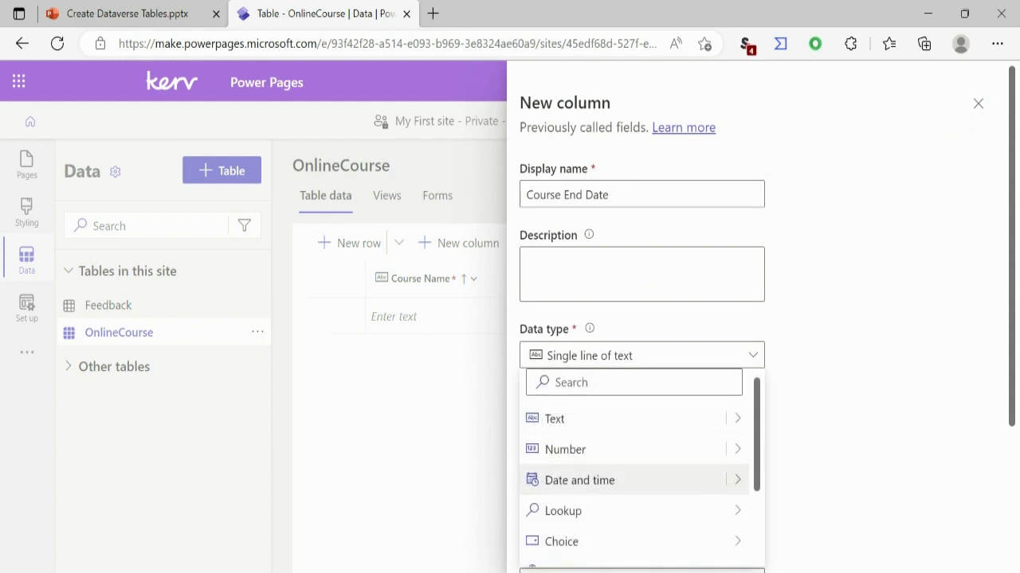
mouse_move(738, 481)
click(796, 510)
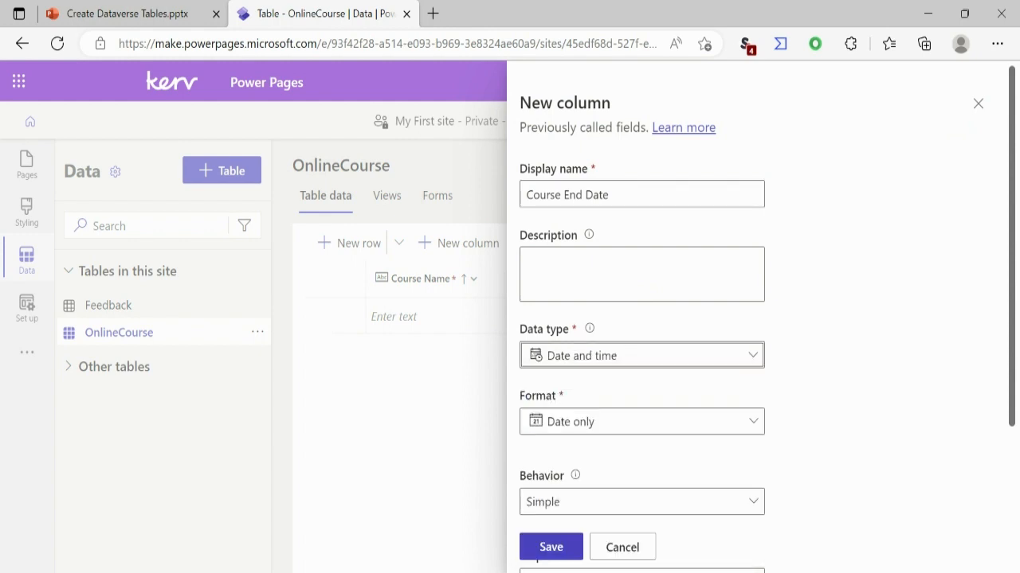
click(550, 547)
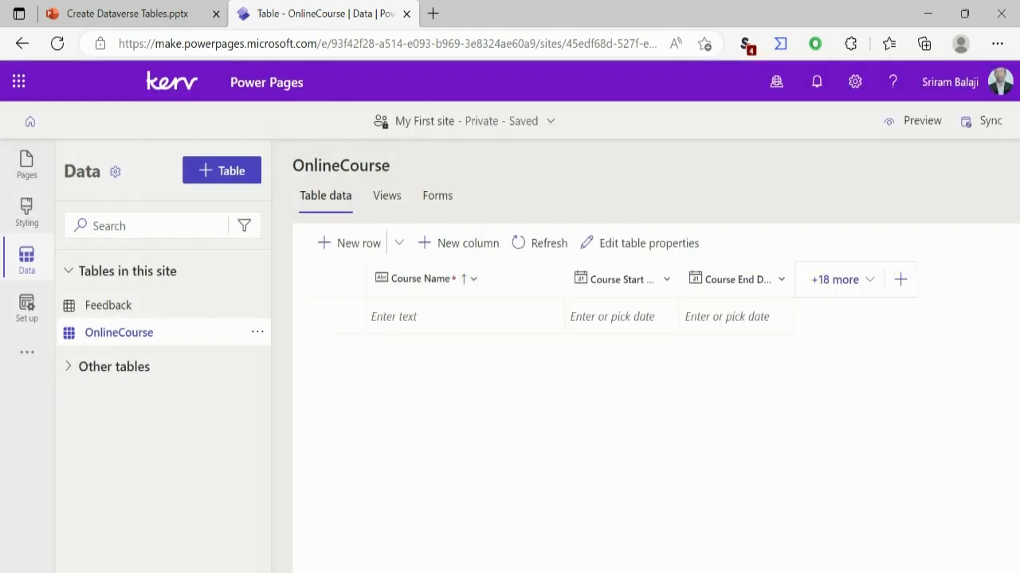
- Start a new column in the OnlineCourse table with the display name Registration Deadline
click(900, 279)
text(Re)
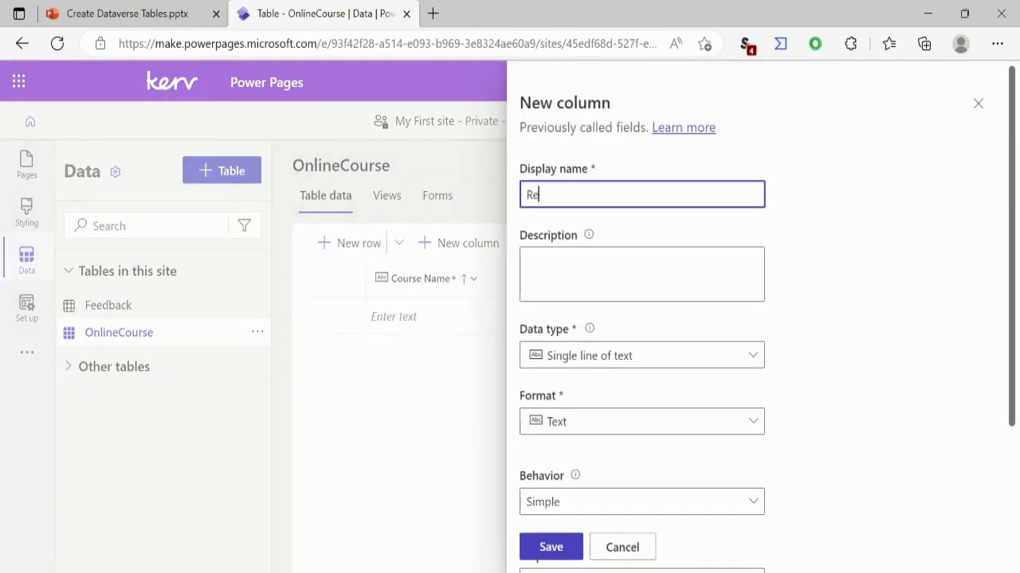
text(gistration Deadline)
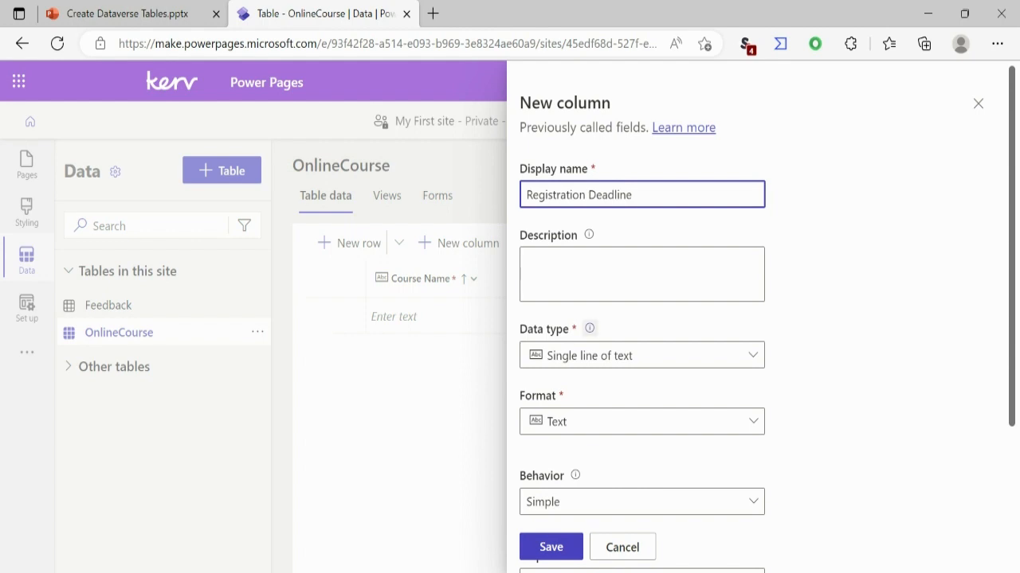
- Give the Registration Deadline column the Date and time data type in Date only format and save it
click(642, 355)
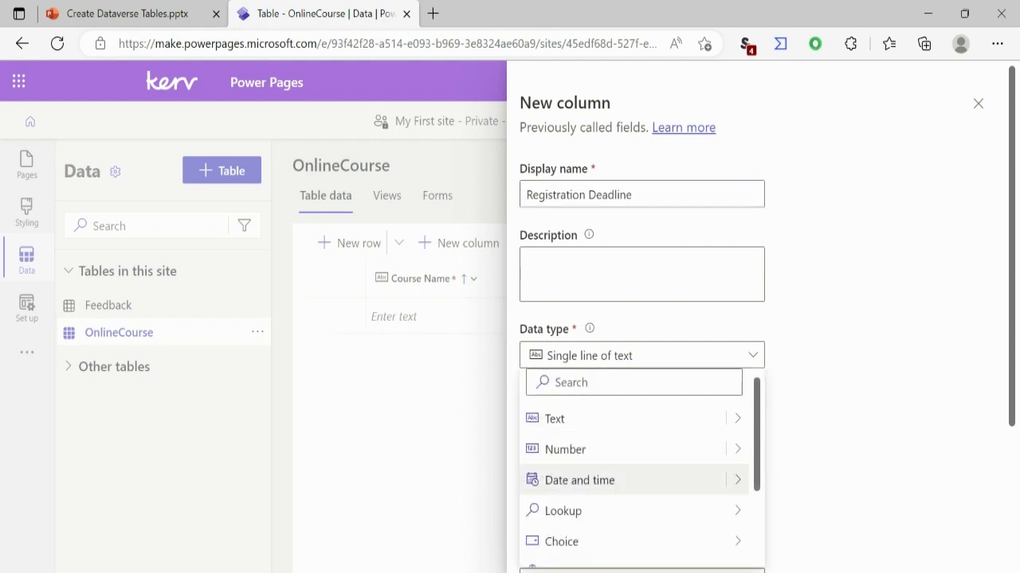
click(590, 481)
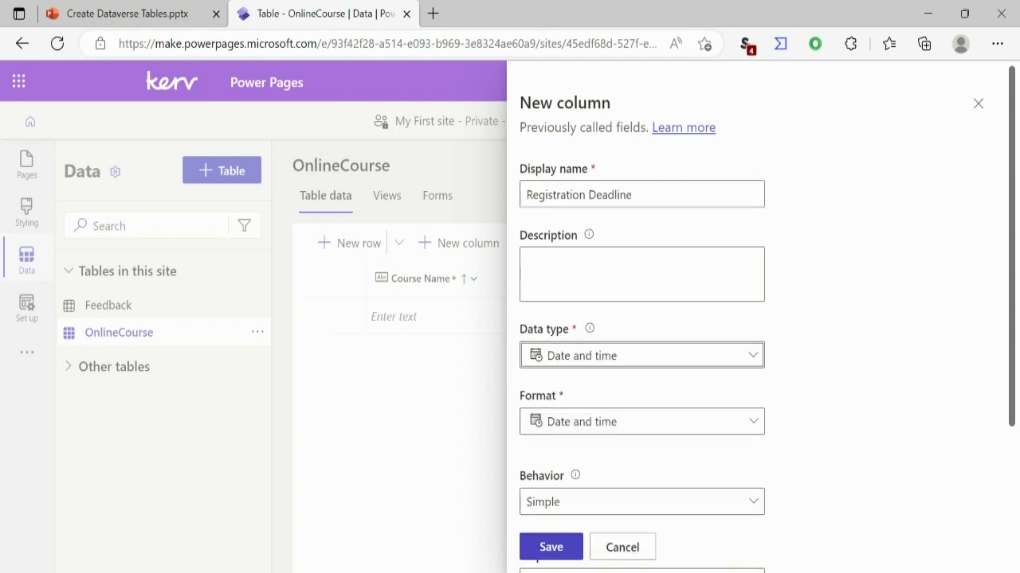
click(642, 356)
mouse_move(738, 480)
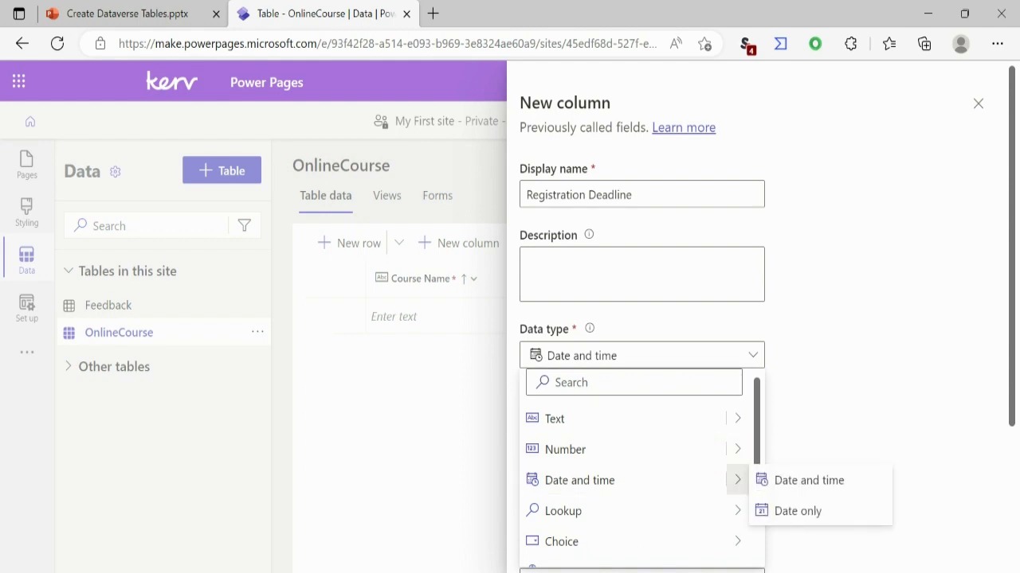
click(797, 511)
click(550, 547)
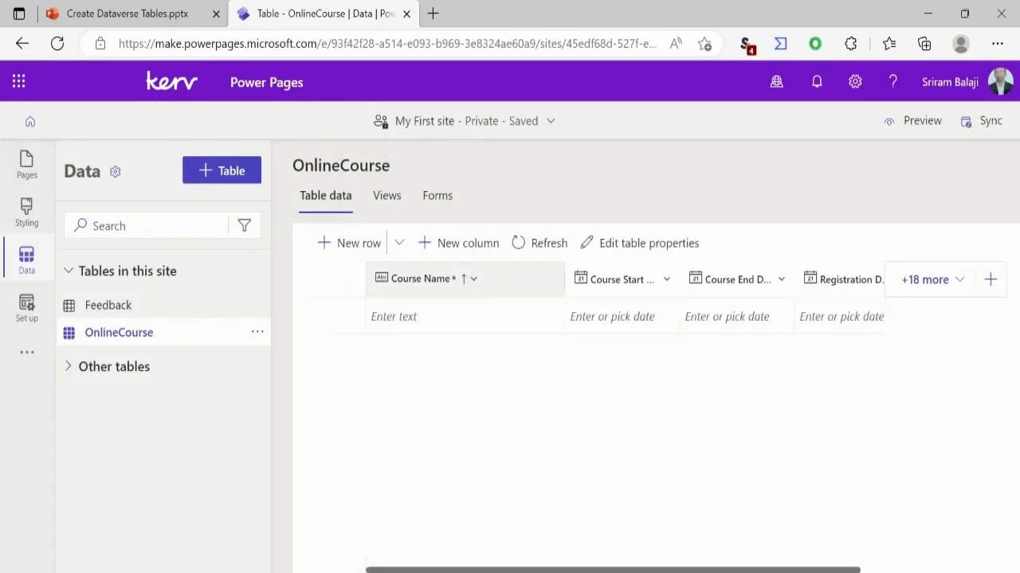
- Add a single-line text column named Instructor Name to the OnlineCourse table and save it
click(990, 279)
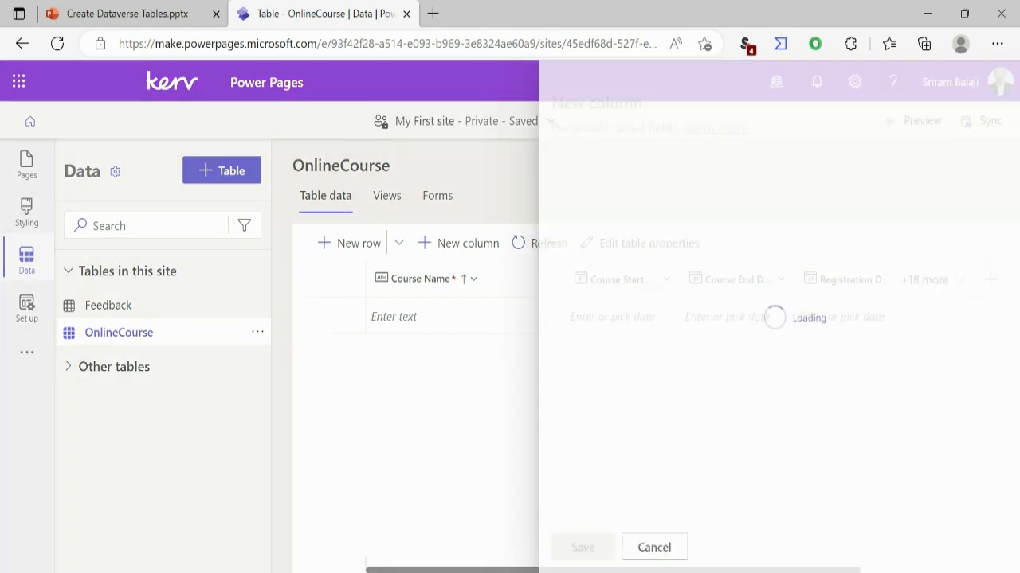
text(Instru)
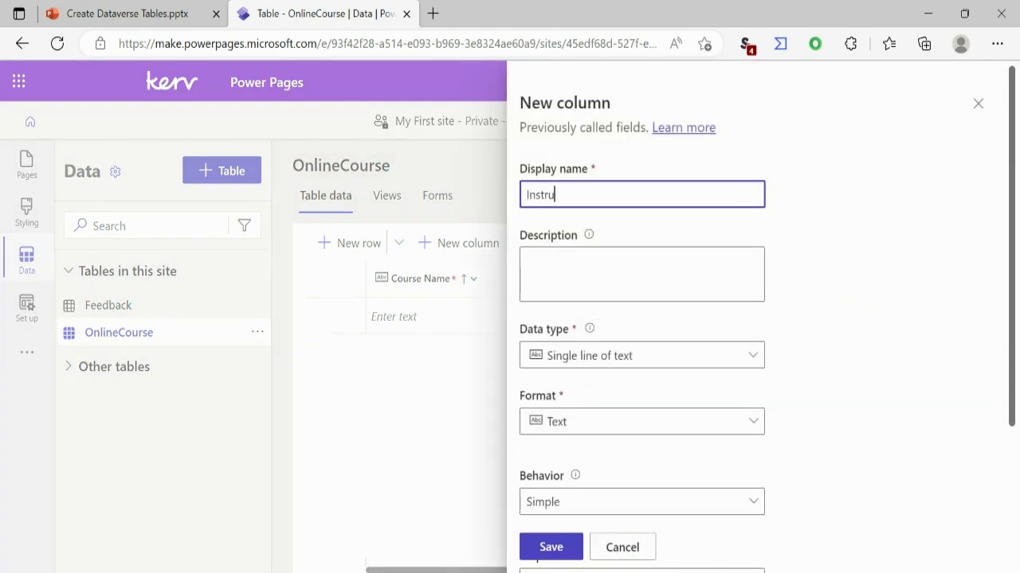
text(ctor Name)
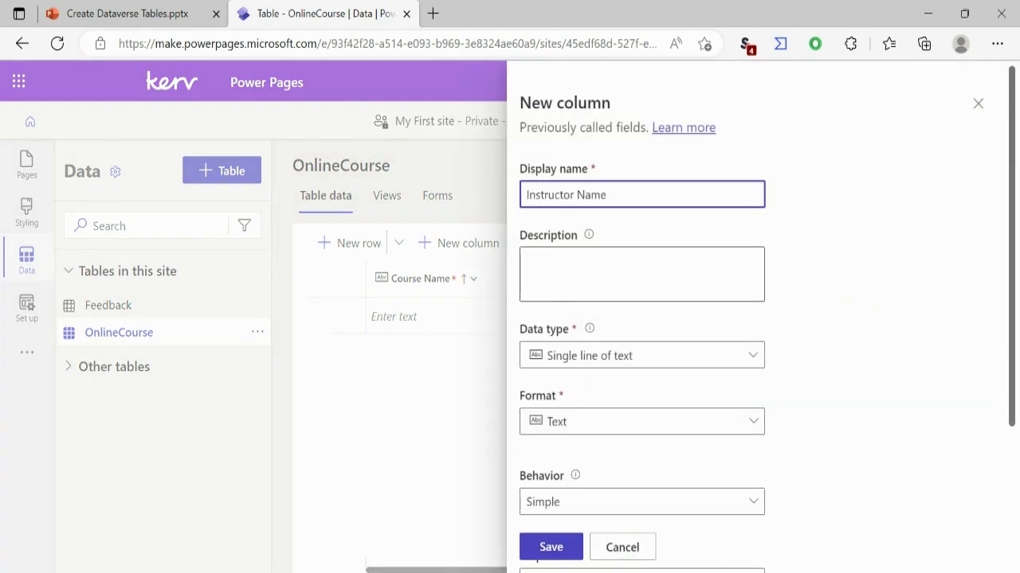
click(552, 547)
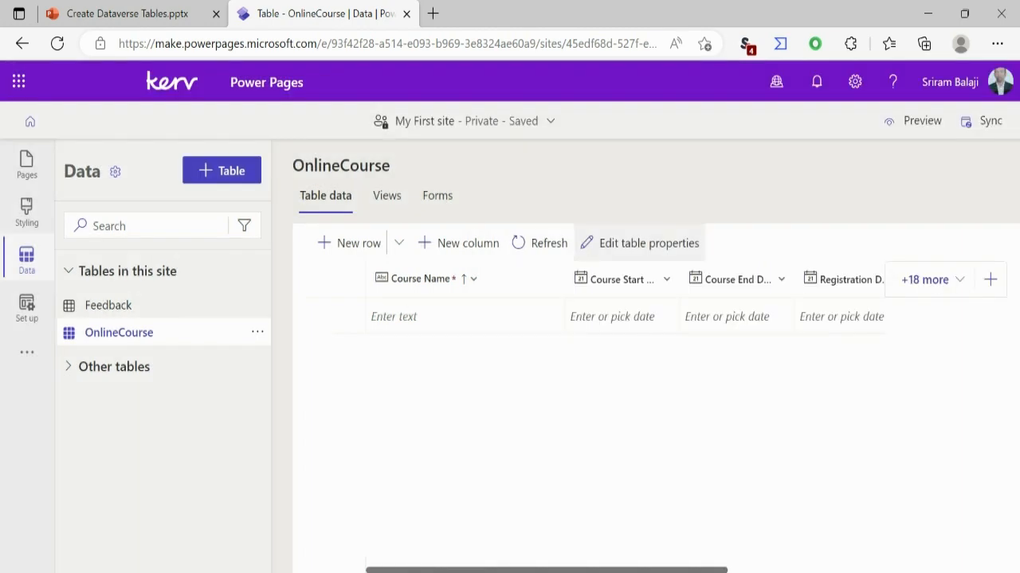
- Add a Yes/no column named Registration Closed to the OnlineCourse table and save it
click(990, 279)
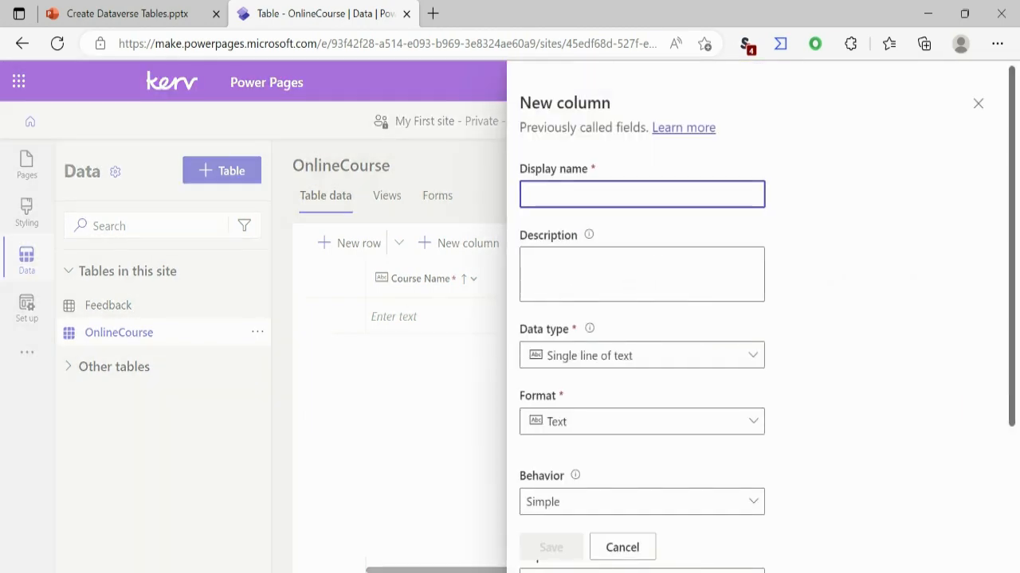
text(Regis)
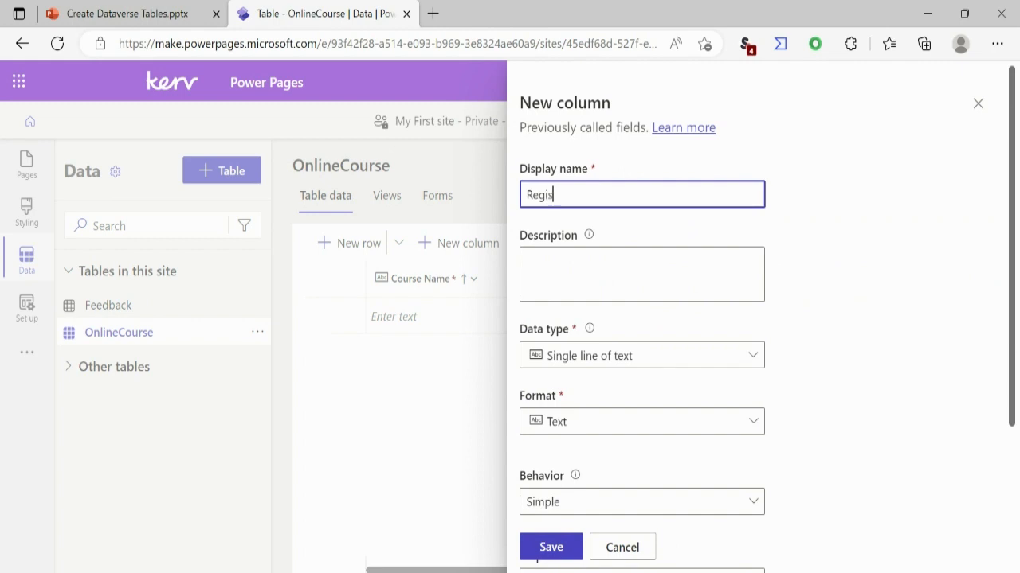
text(tration Closde)
key(ctrl+shift+Left)
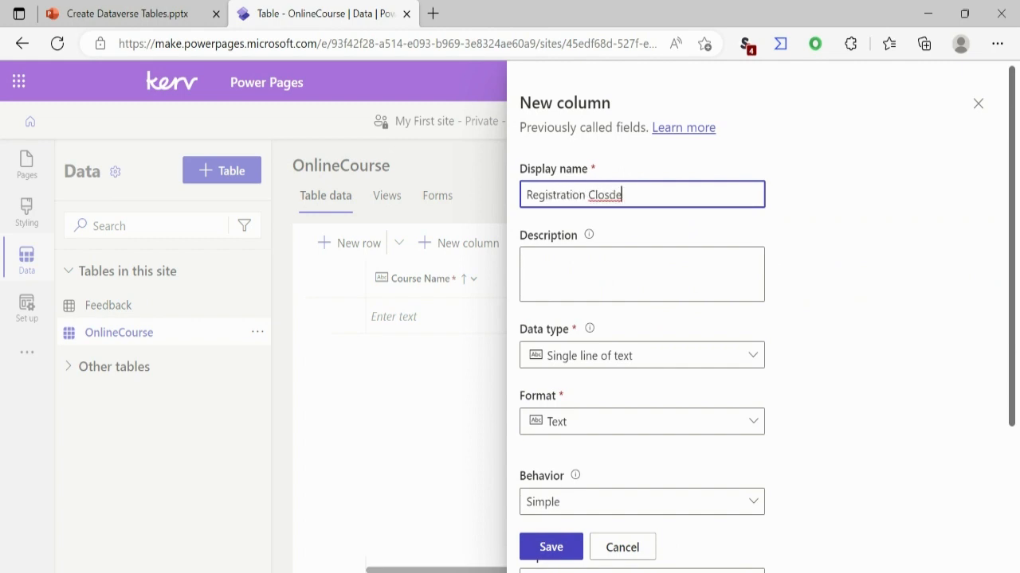
text(Closed)
click(641, 355)
mouse_move(633, 542)
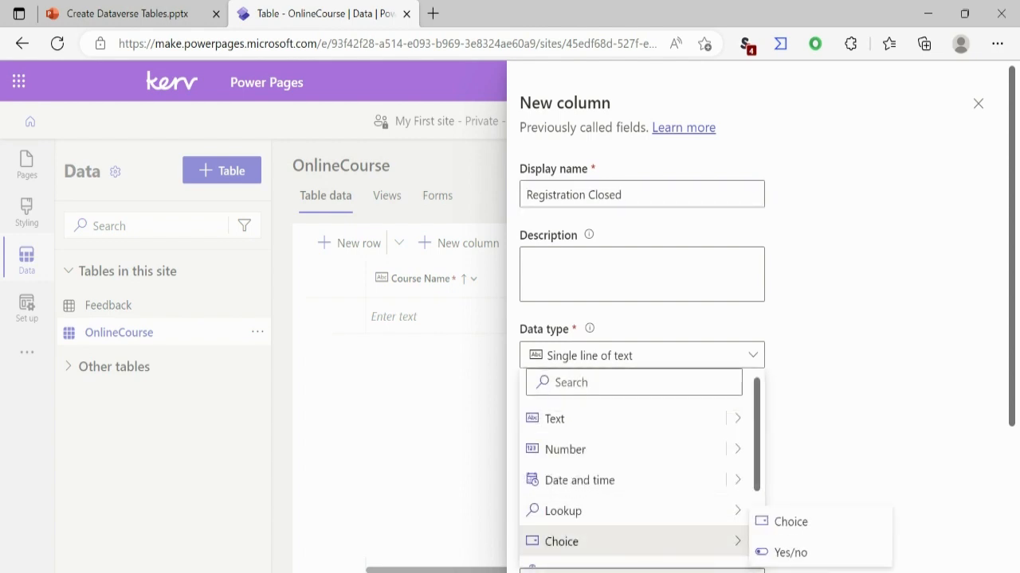
click(789, 552)
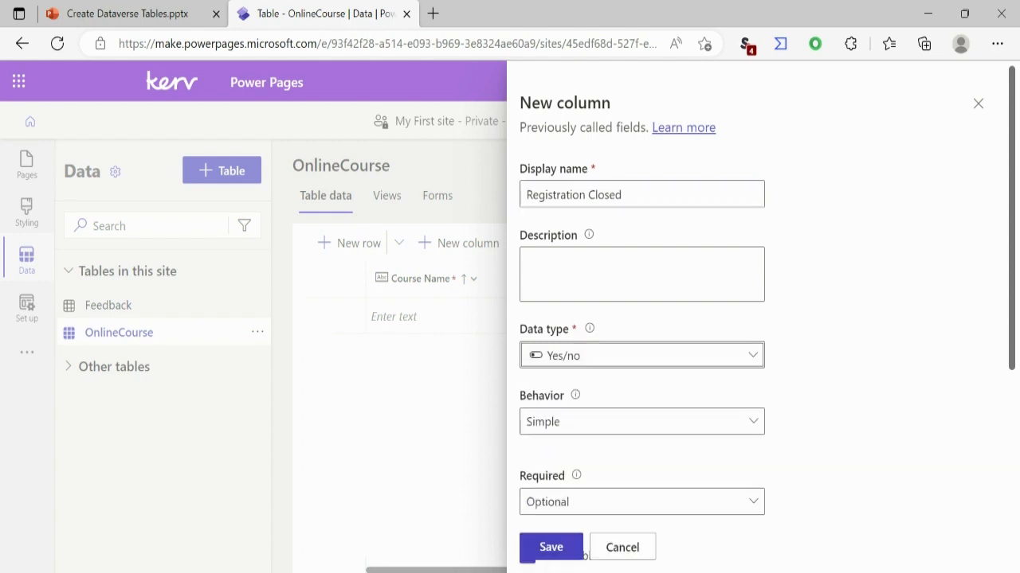
click(582, 555)
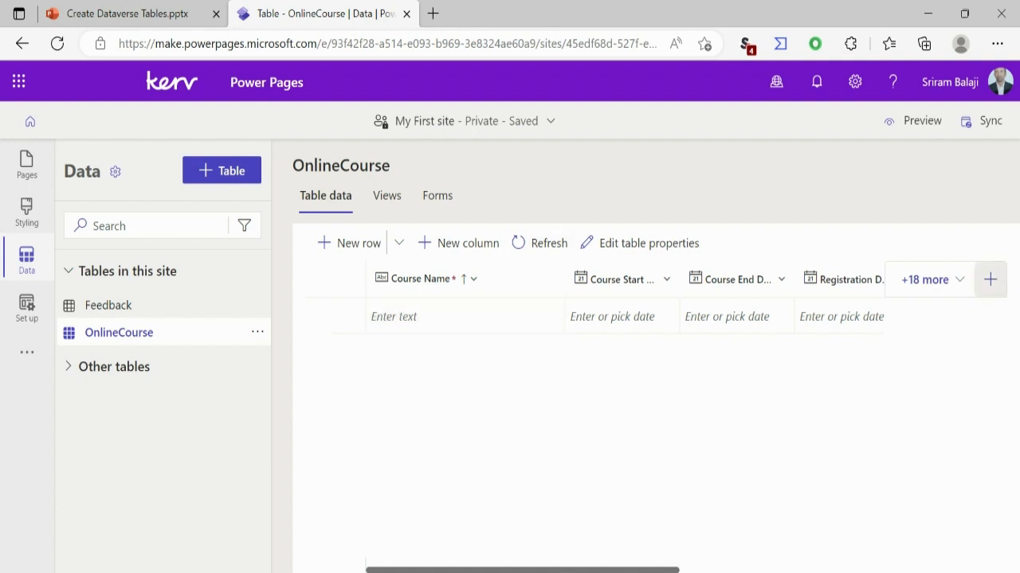
- Start a new column in the OnlineCourse table with the display name Status
click(990, 279)
text(A)
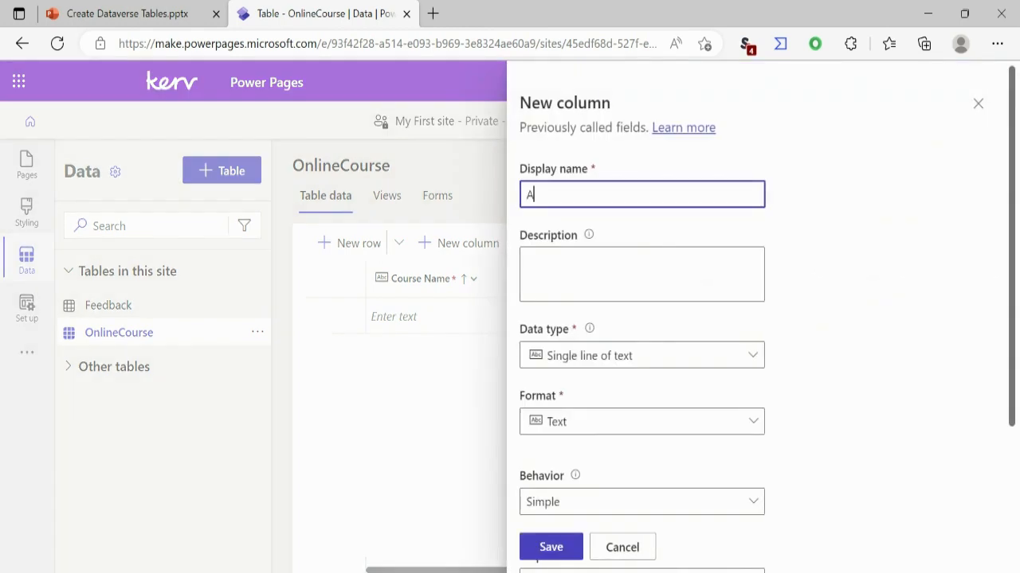
text(sat)
key(BackSpace)
key(BackSpace)
key(BackSpace)
key(BackSpace)
text(Status)
- Set the data type of the new Status column to Choice
click(642, 356)
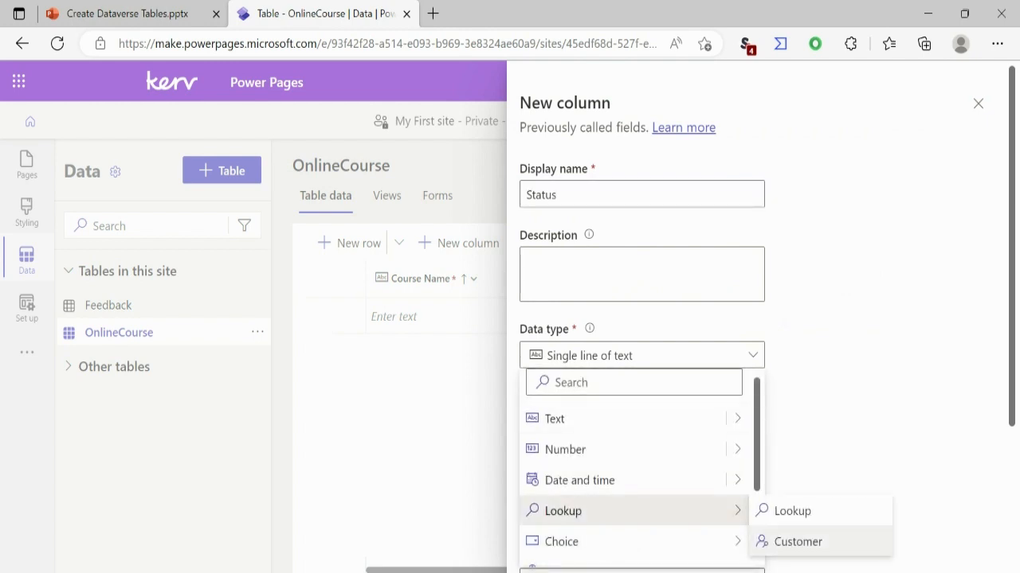
scroll(637, 470, down, 3)
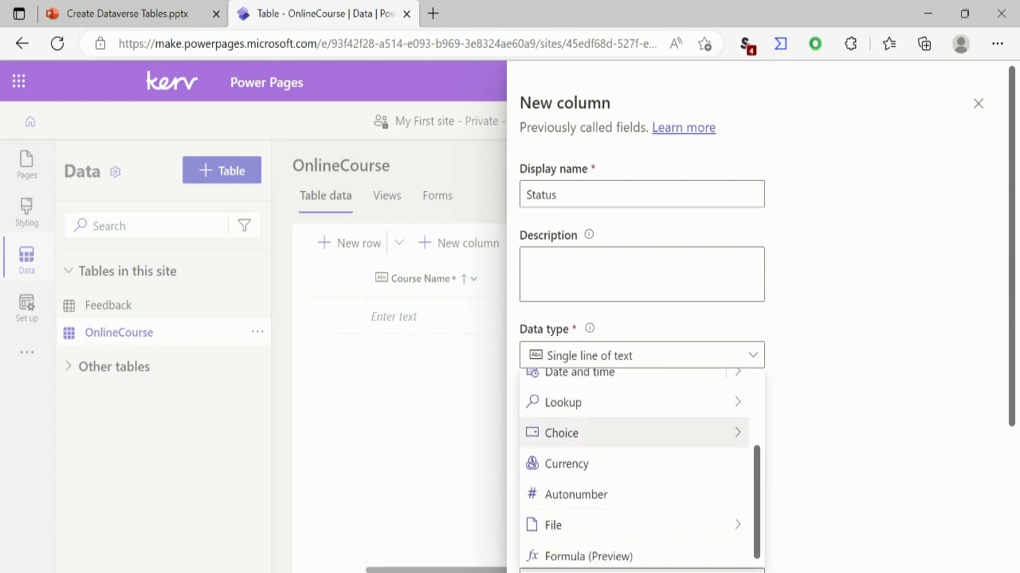
mouse_move(561, 432)
click(790, 433)
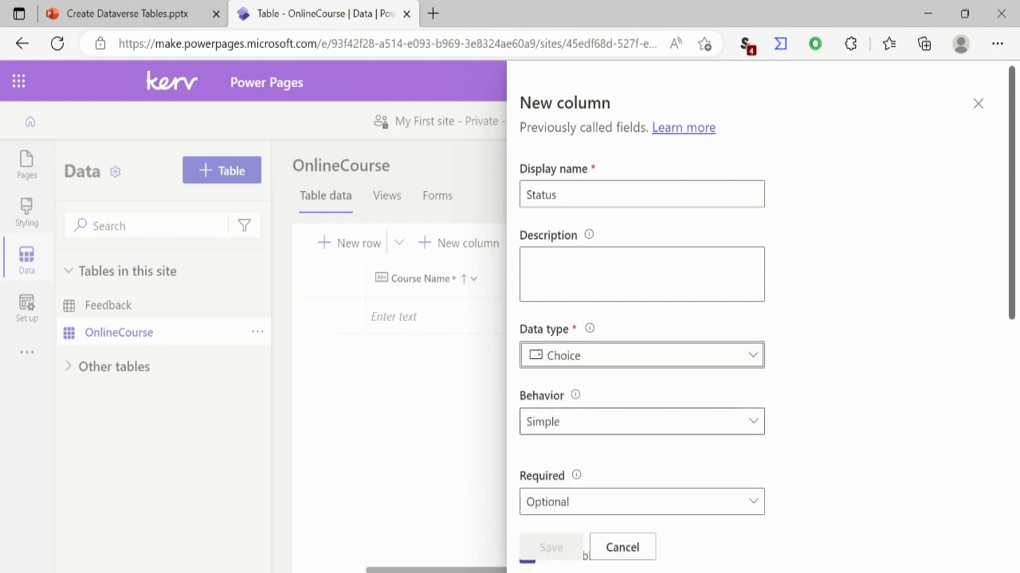
- Create a global choice named Course Status with the labels Open and Closed, and save it
scroll(637, 359, down, 3)
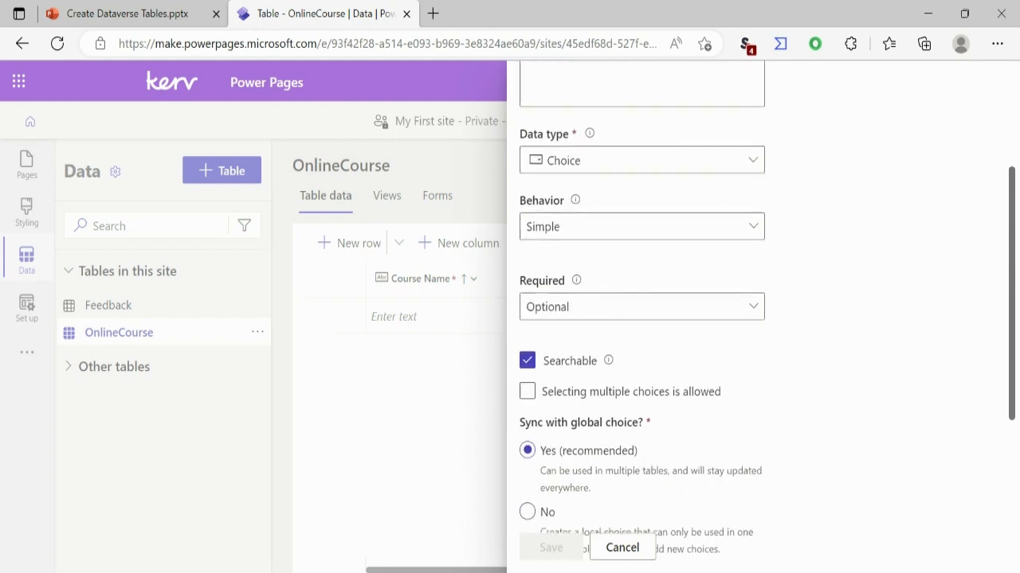
scroll(637, 359, down, 1)
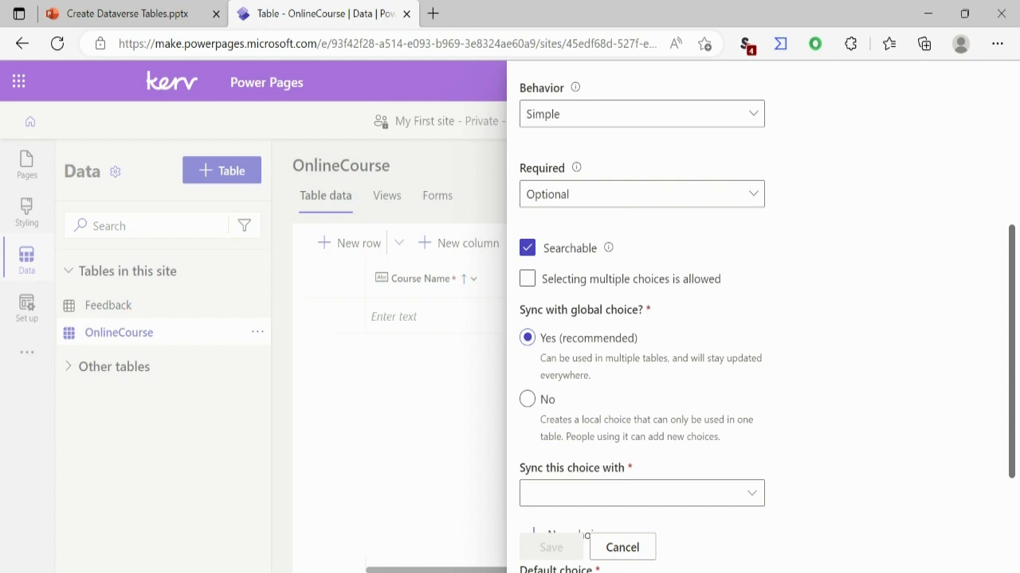
scroll(638, 358, down, 3)
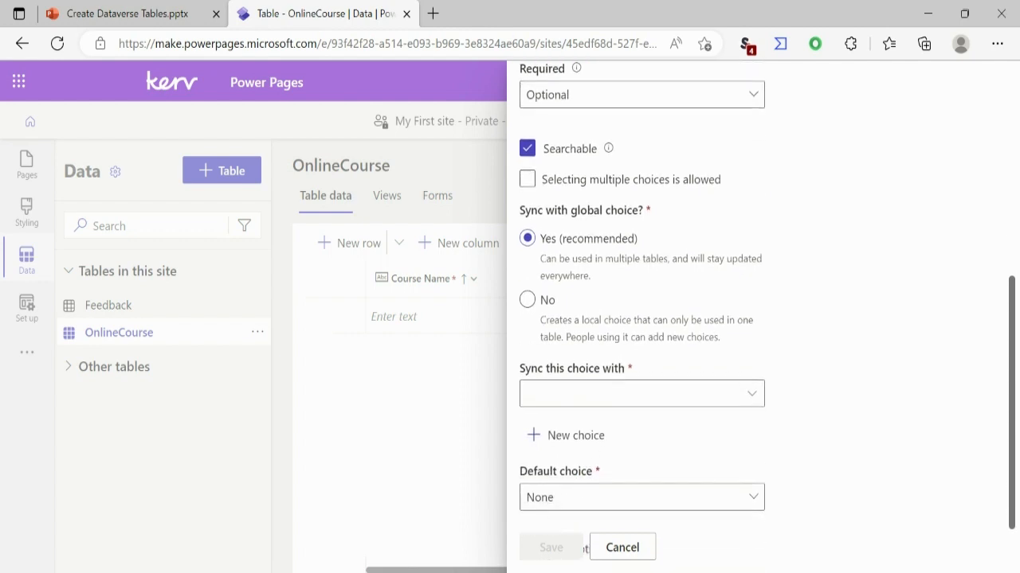
click(570, 396)
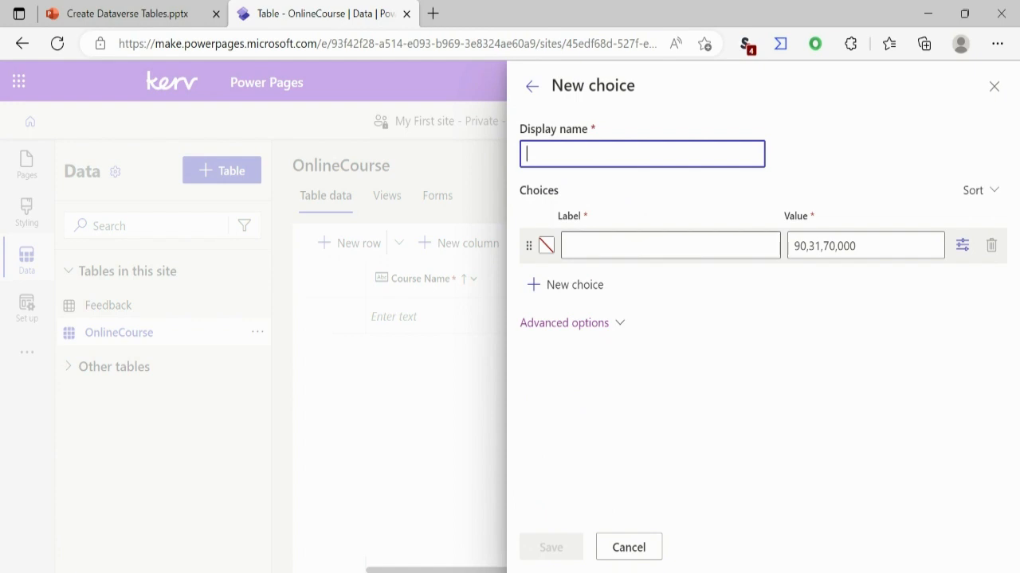
text(Course Status)
click(670, 245)
text(Open)
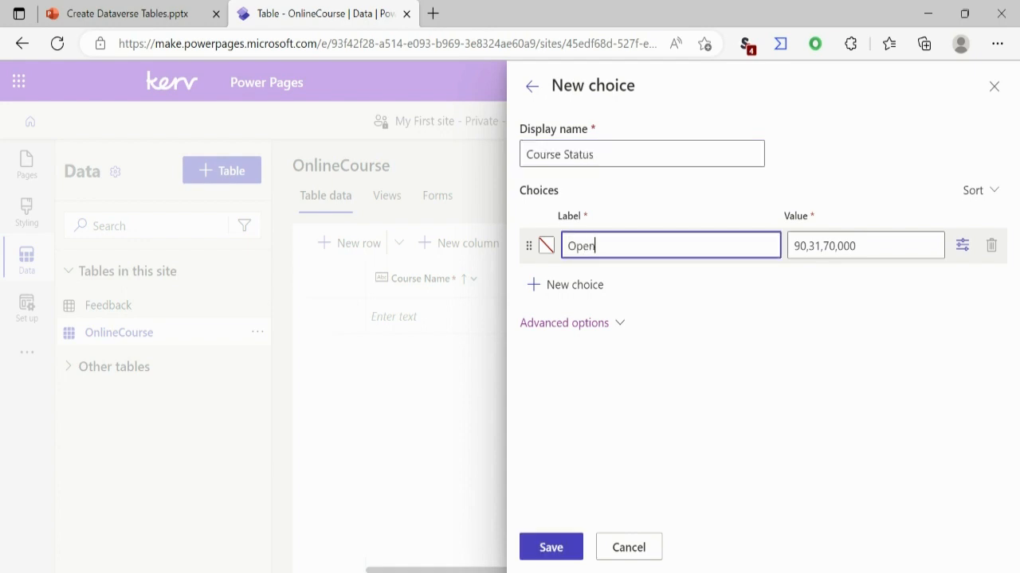
click(567, 285)
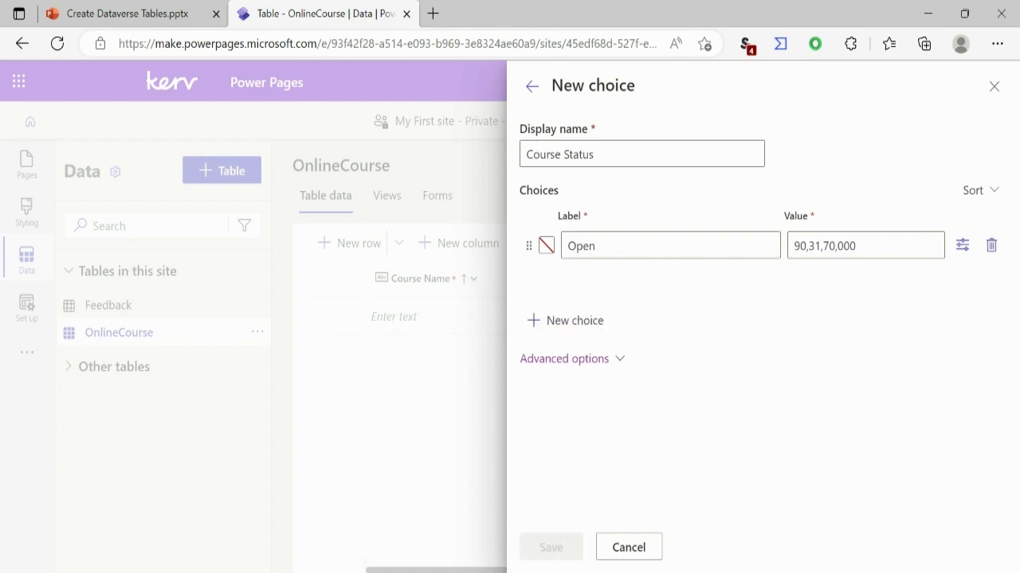
text(Closed)
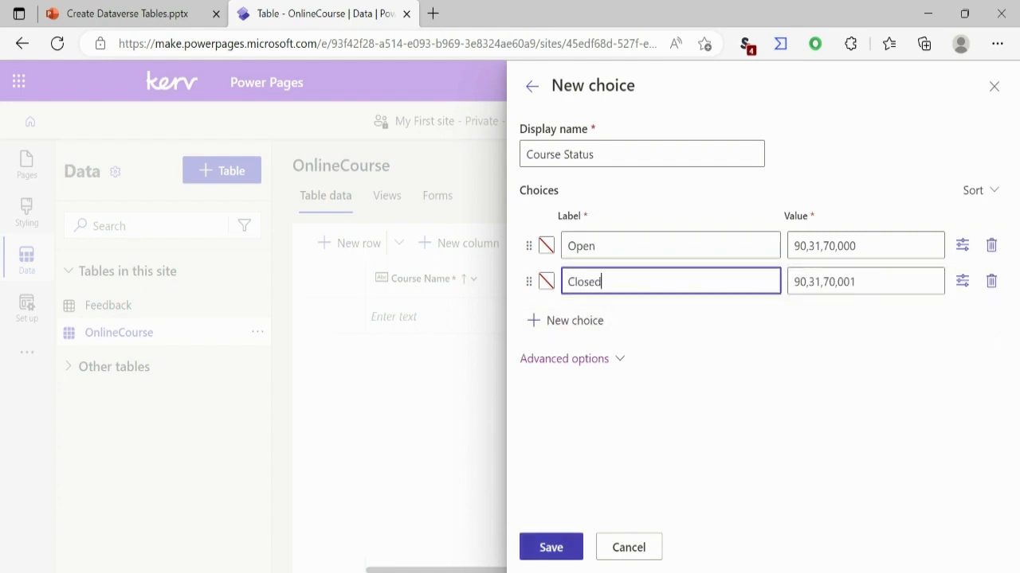
click(550, 547)
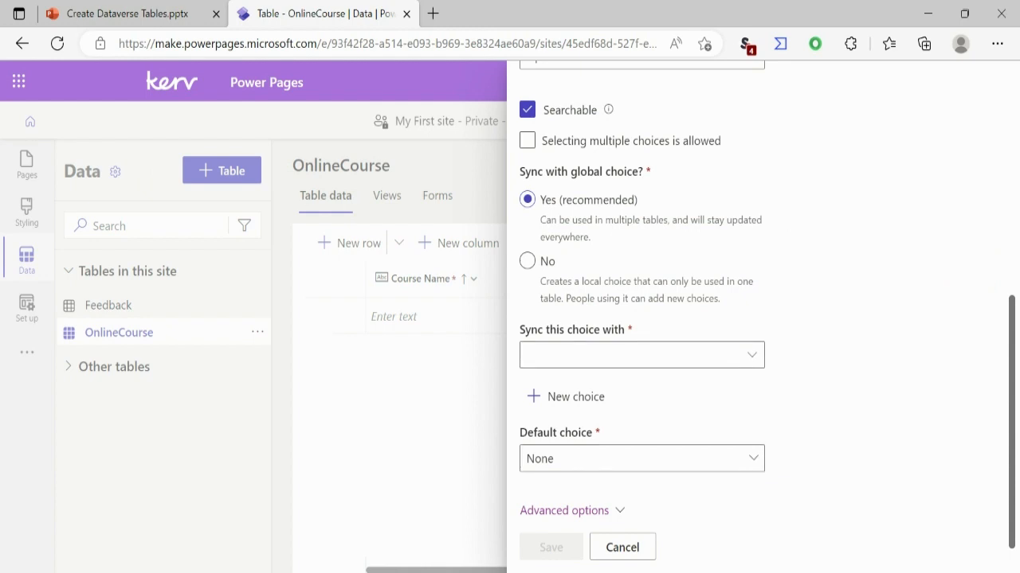
- Sync the Status column with the Course Status global choice
click(751, 355)
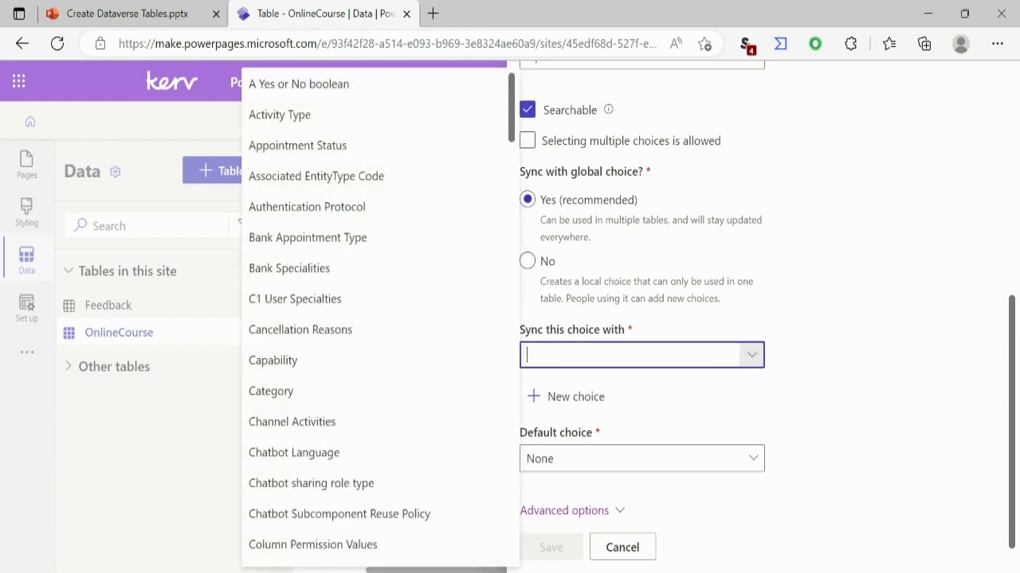
text(c)
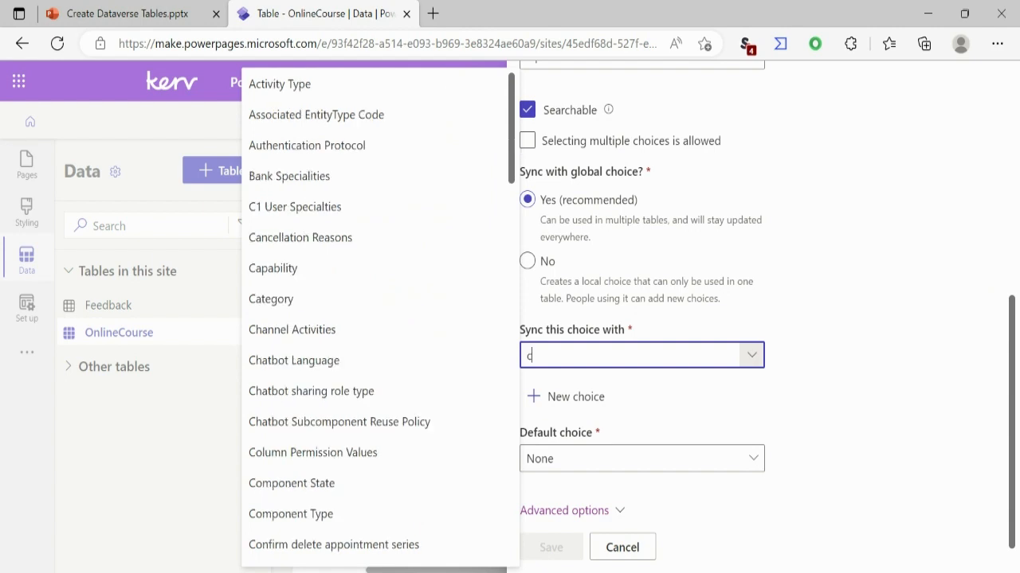
text(our)
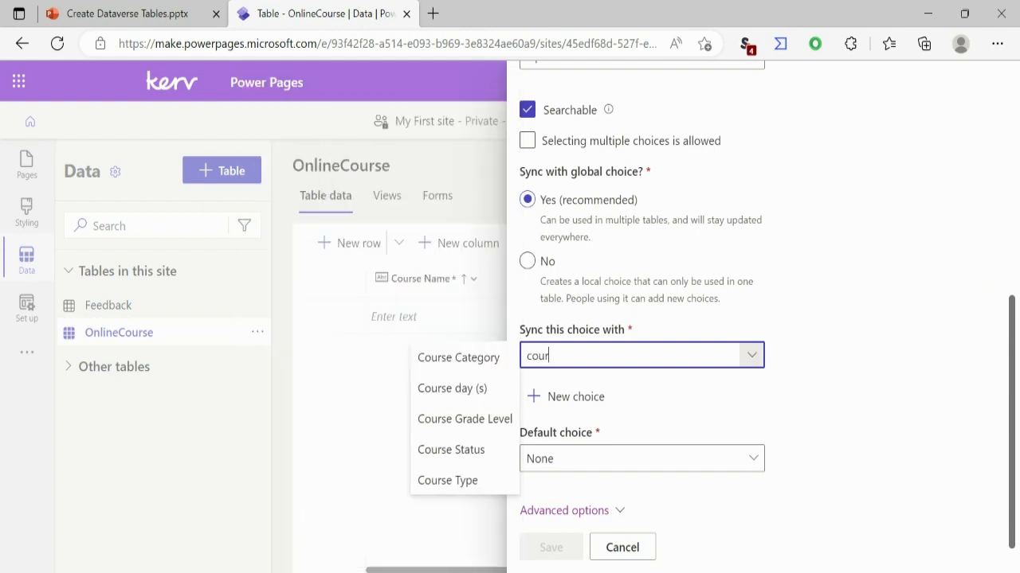
key(Down)
key(Down)
key(Down)
key(Down)
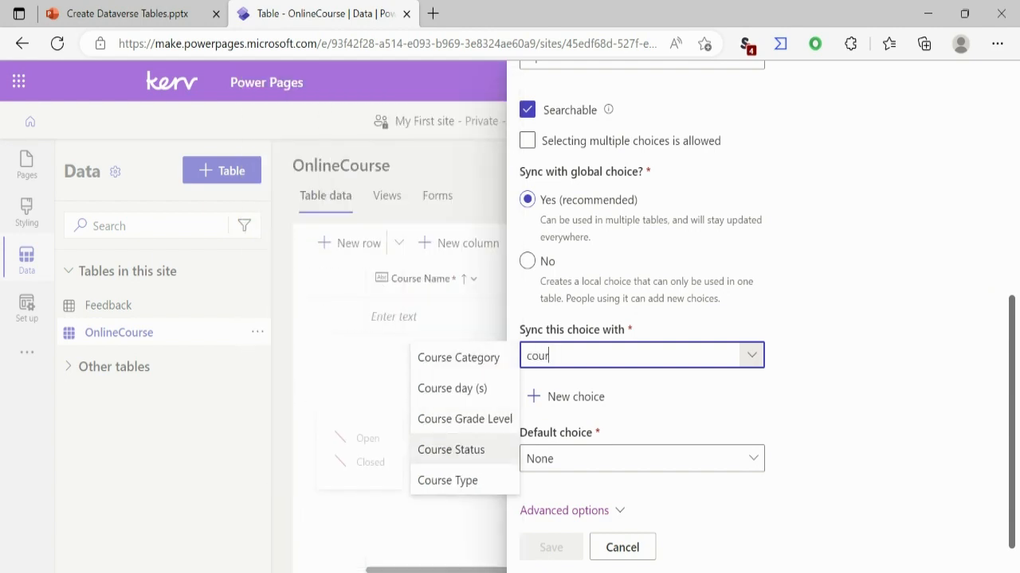
key(Return)
- Choose None as the Status column's default choice and save the column
click(642, 459)
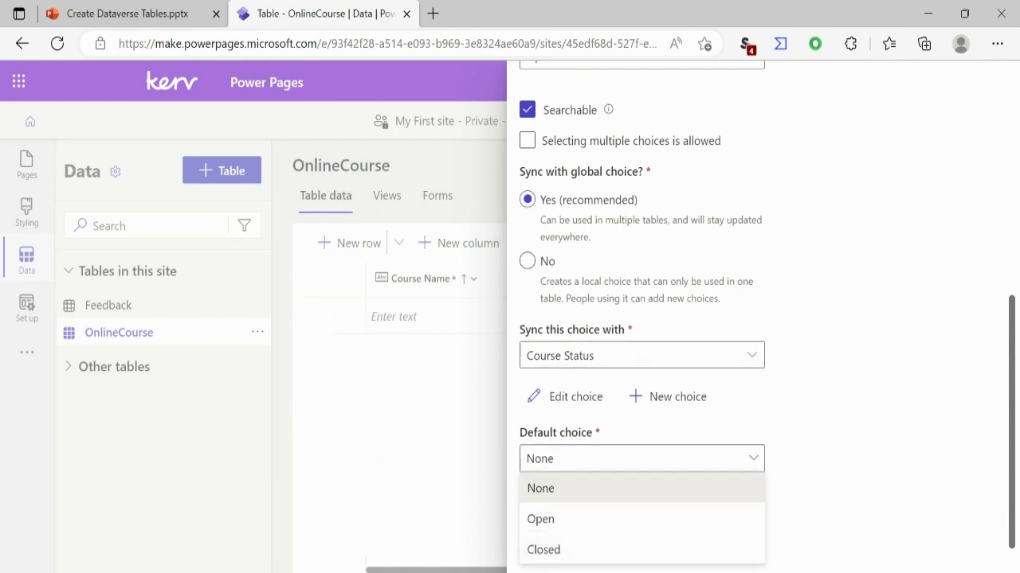
click(541, 488)
click(551, 547)
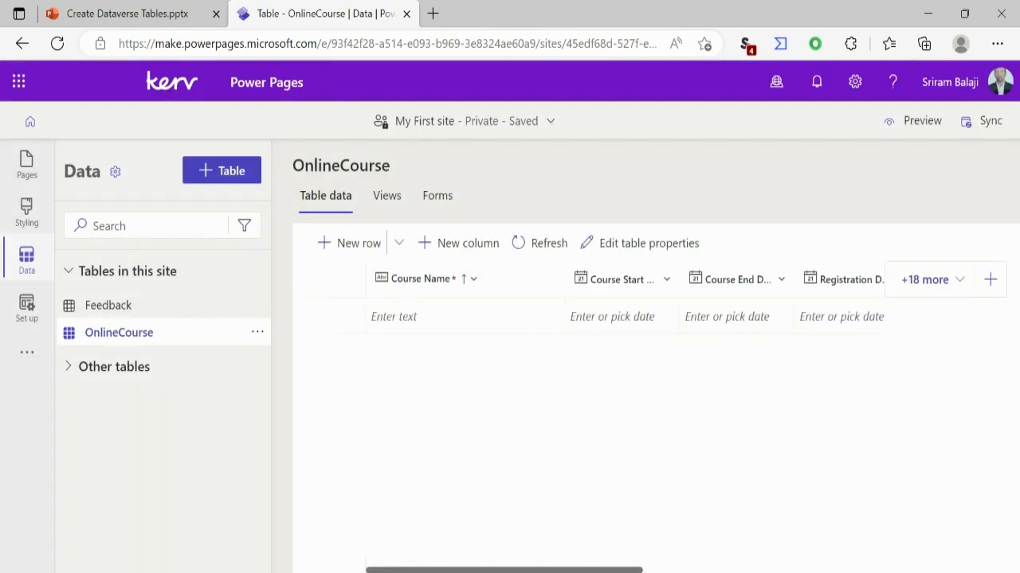
- Add a Currency column named Course Fee to the OnlineCourse table and save it
click(990, 279)
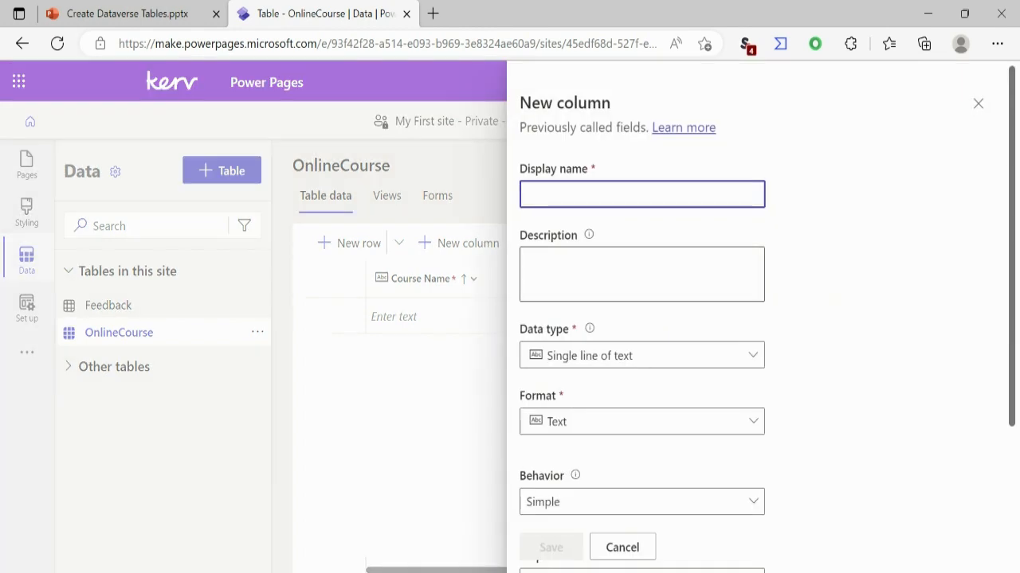
text(Course )
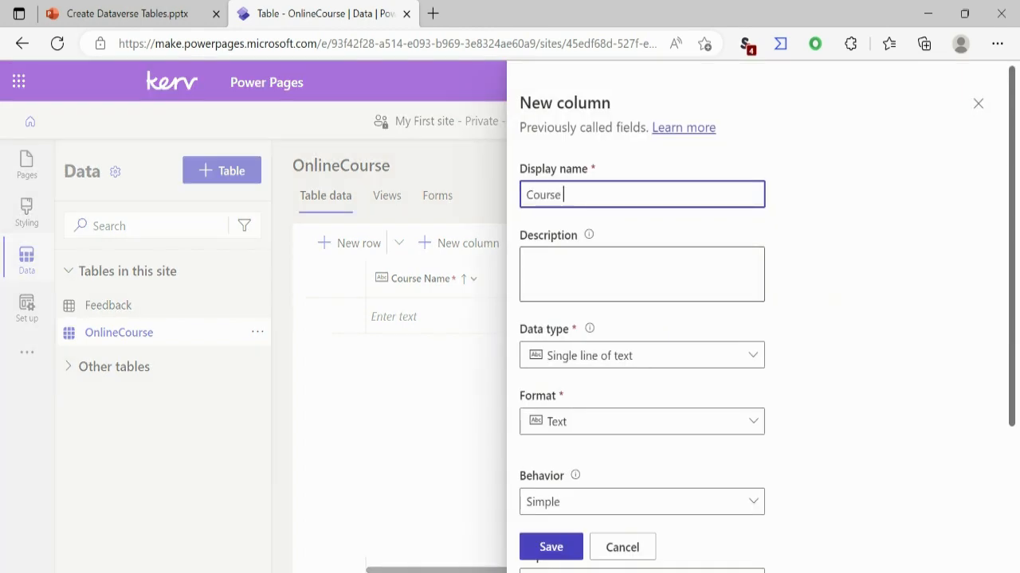
text(Fee)
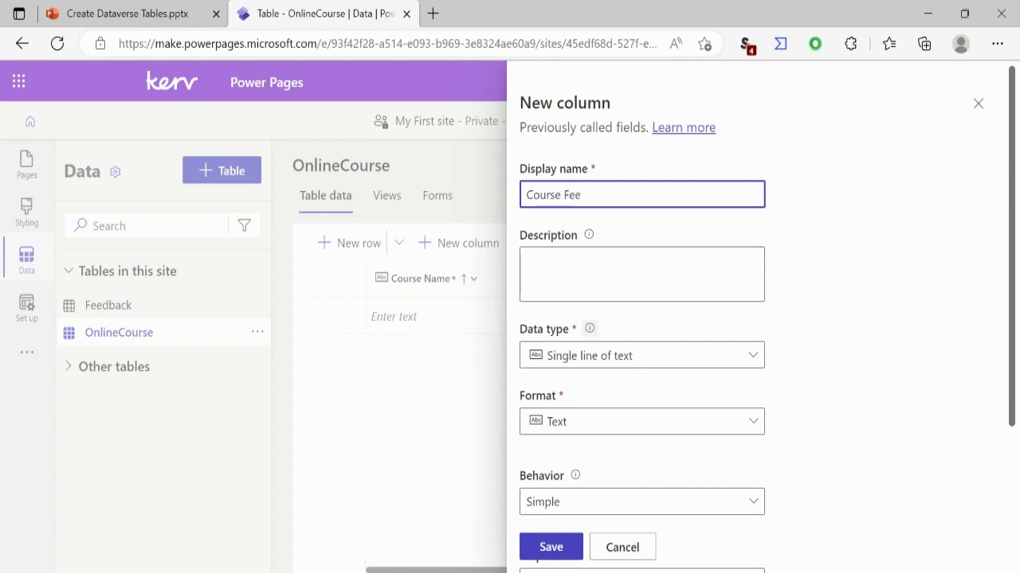
click(642, 355)
mouse_move(637, 542)
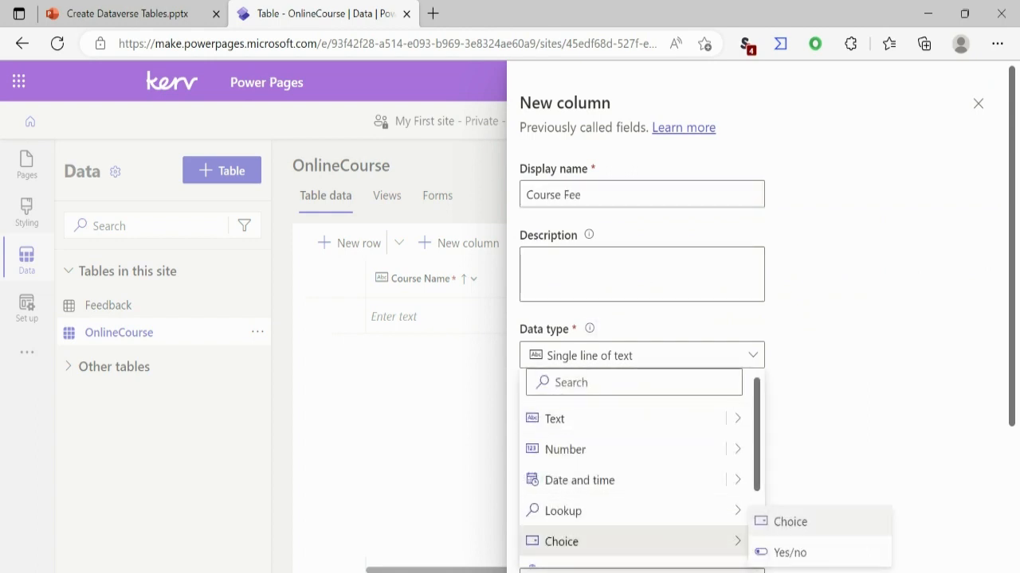
scroll(637, 469, down, 3)
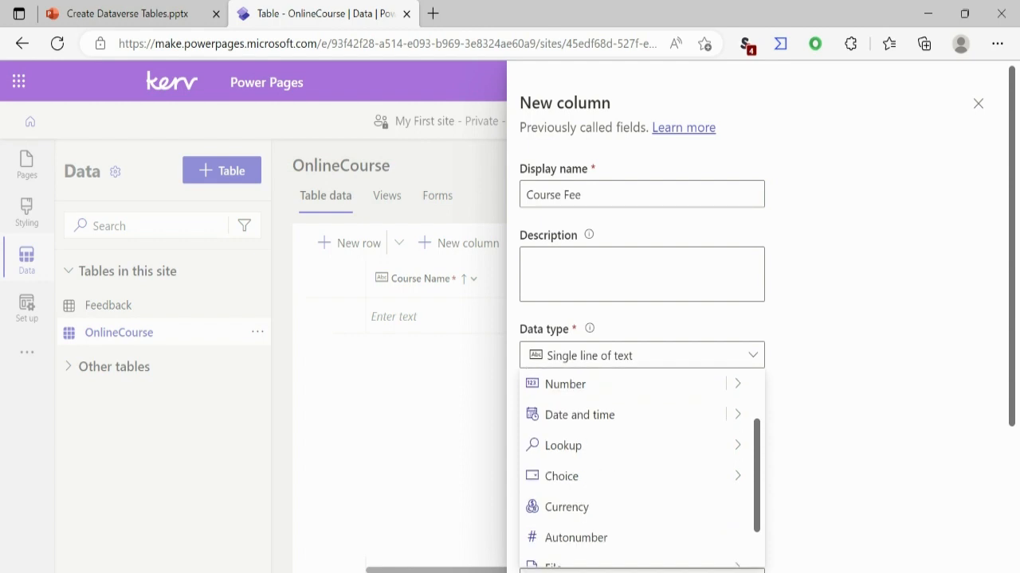
click(567, 478)
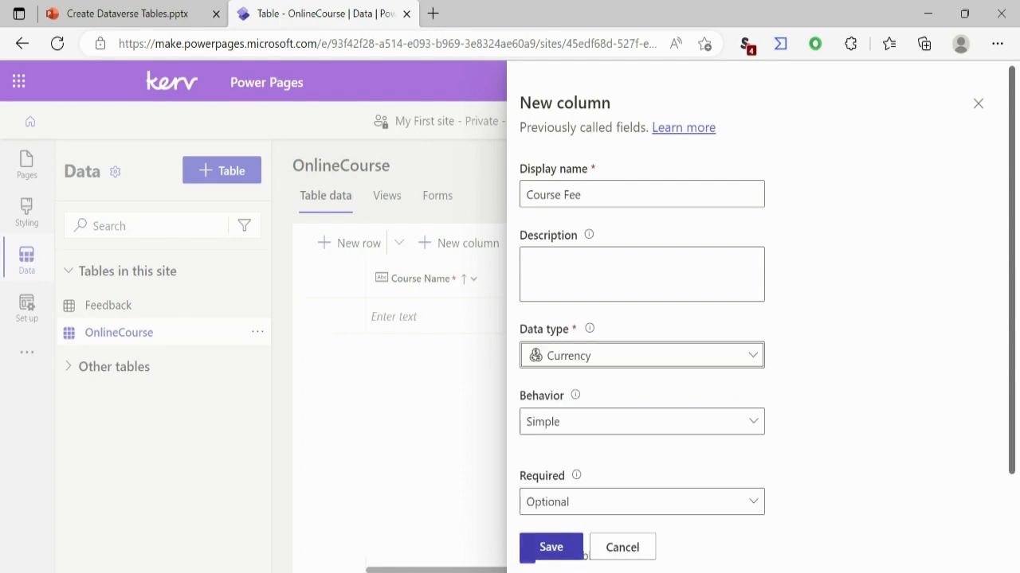
click(582, 556)
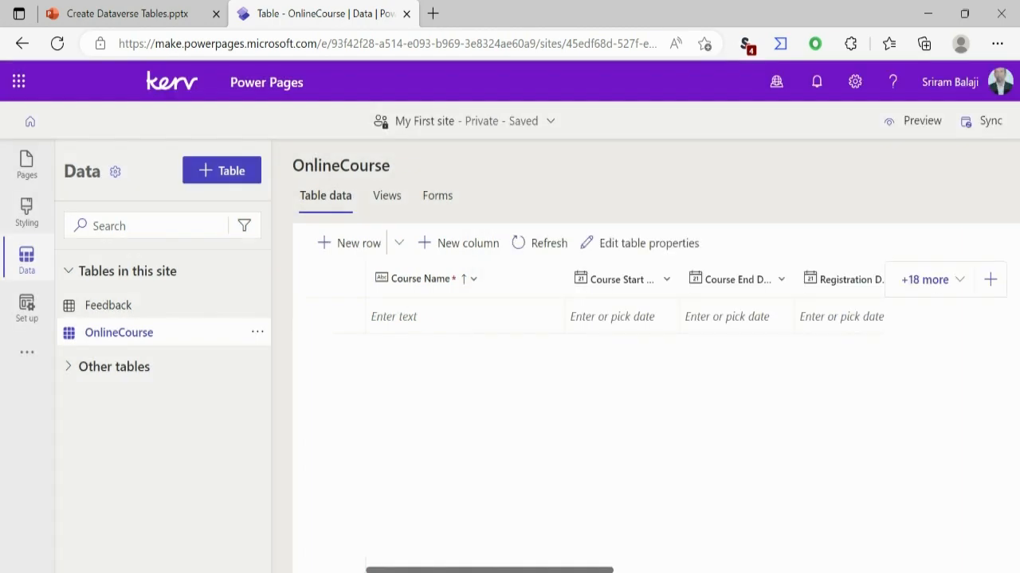
- Create a new table named CourseRegistration, keeping Name as its primary column, and save it
click(222, 170)
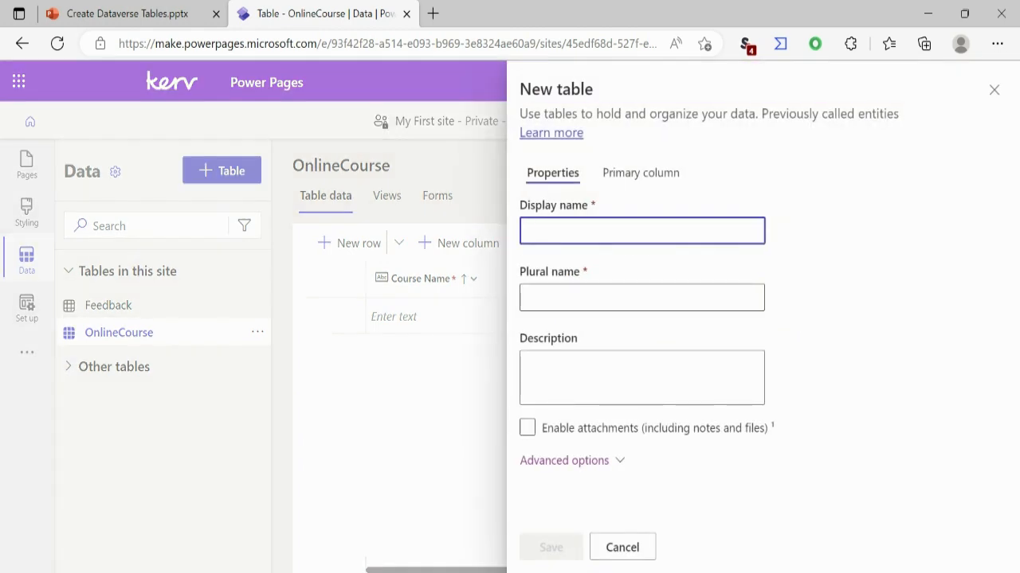
text(C)
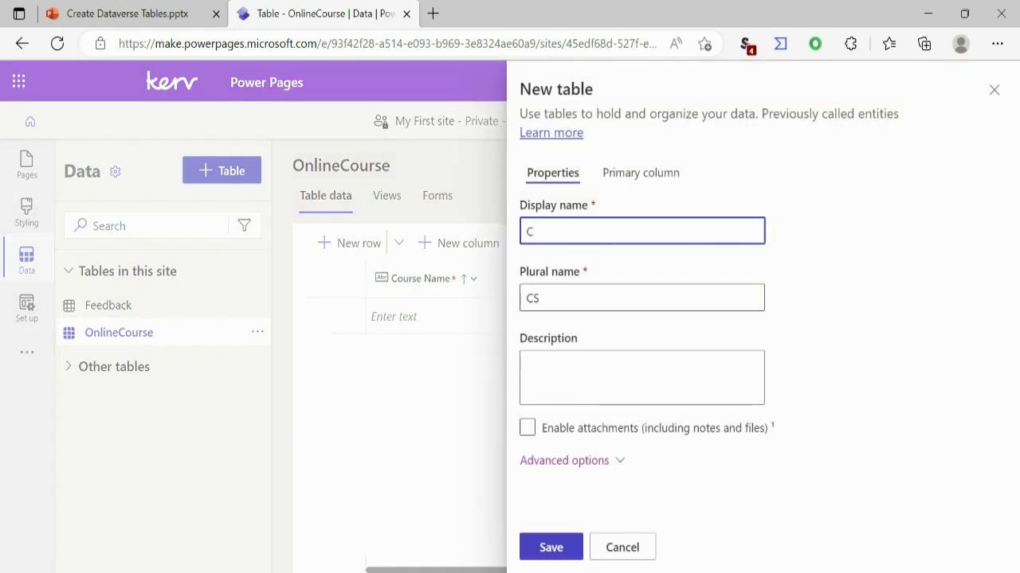
text(ourseRe)
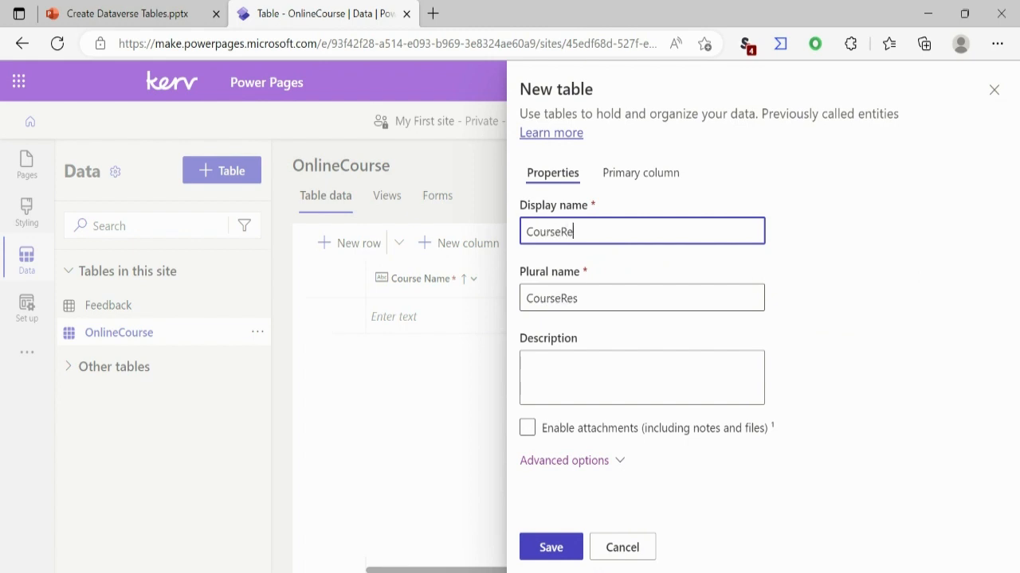
text(gistratio)
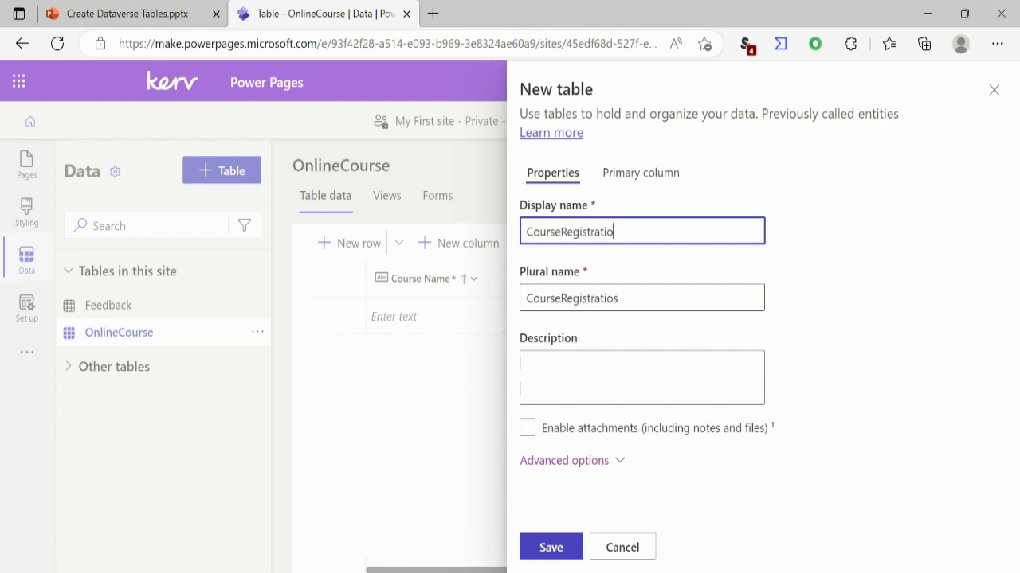
text(n)
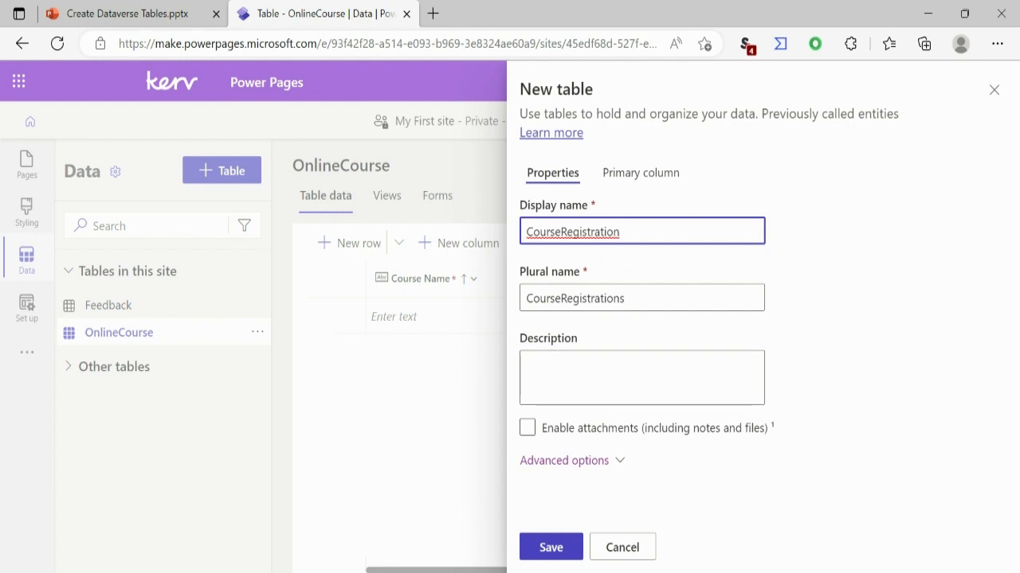
click(640, 173)
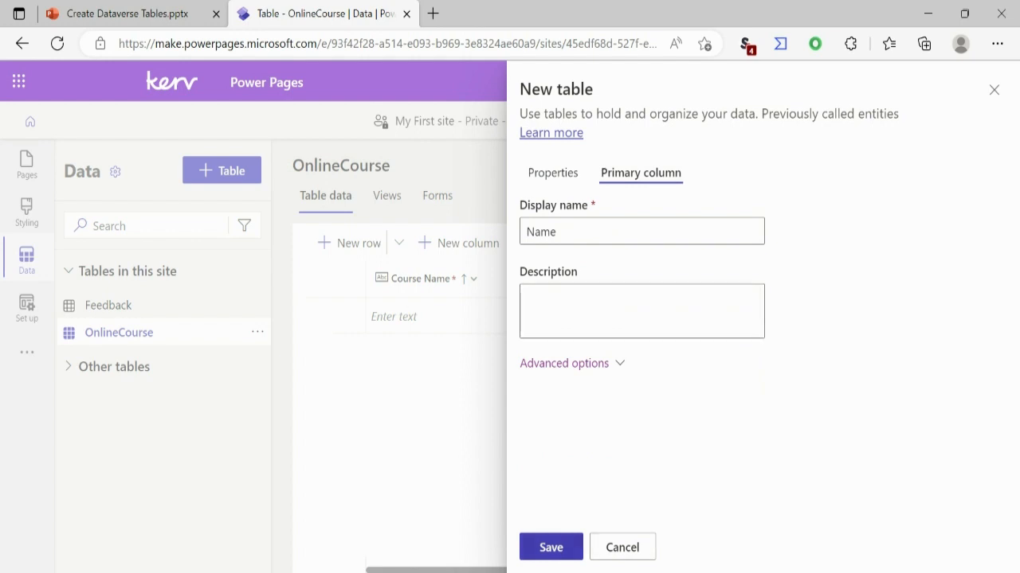
click(550, 547)
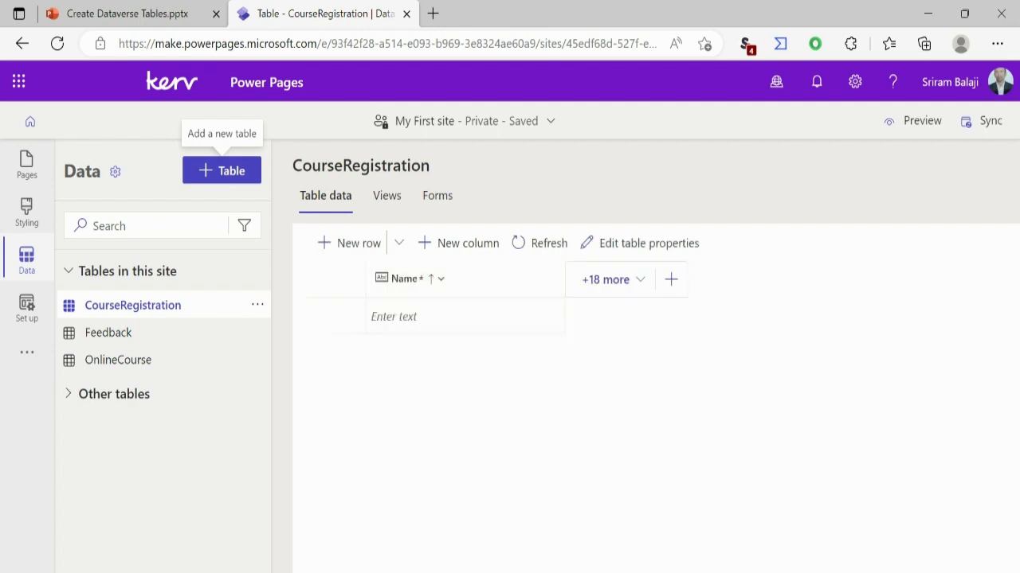
- Start a new column named Course in the CourseRegistration table and set its data type to Lookup
click(670, 280)
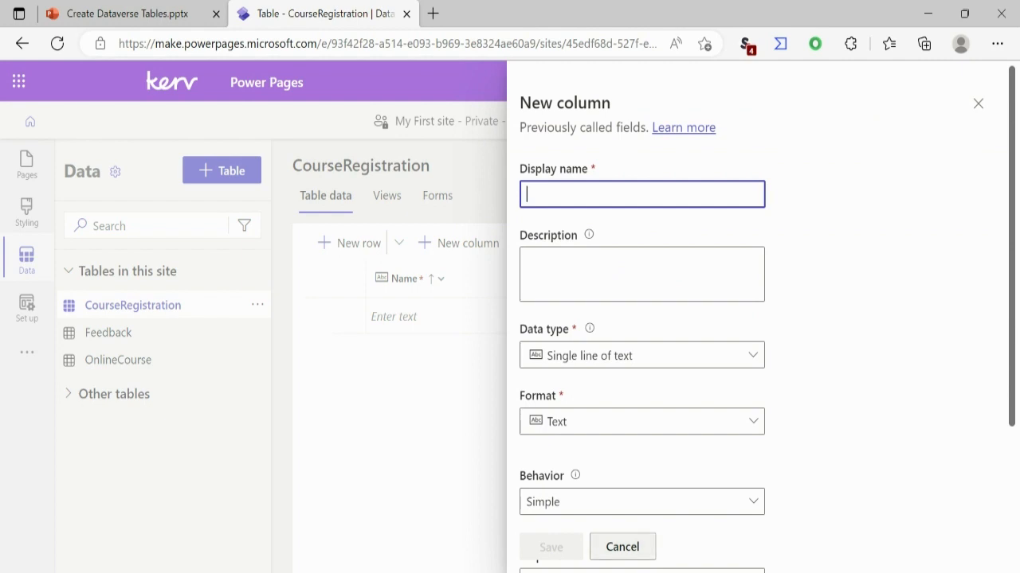
key(Escape)
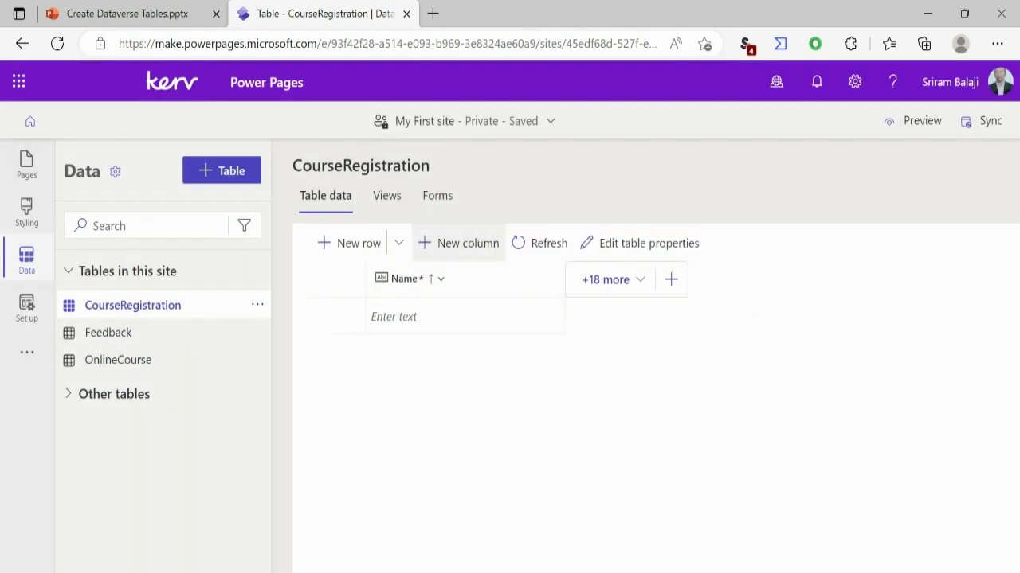
key(Return)
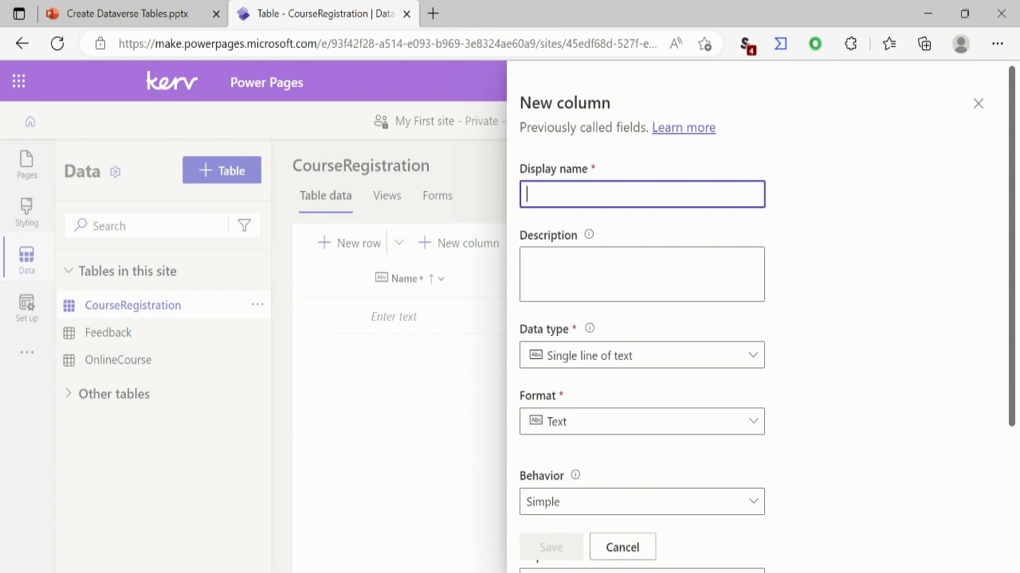
text(Course)
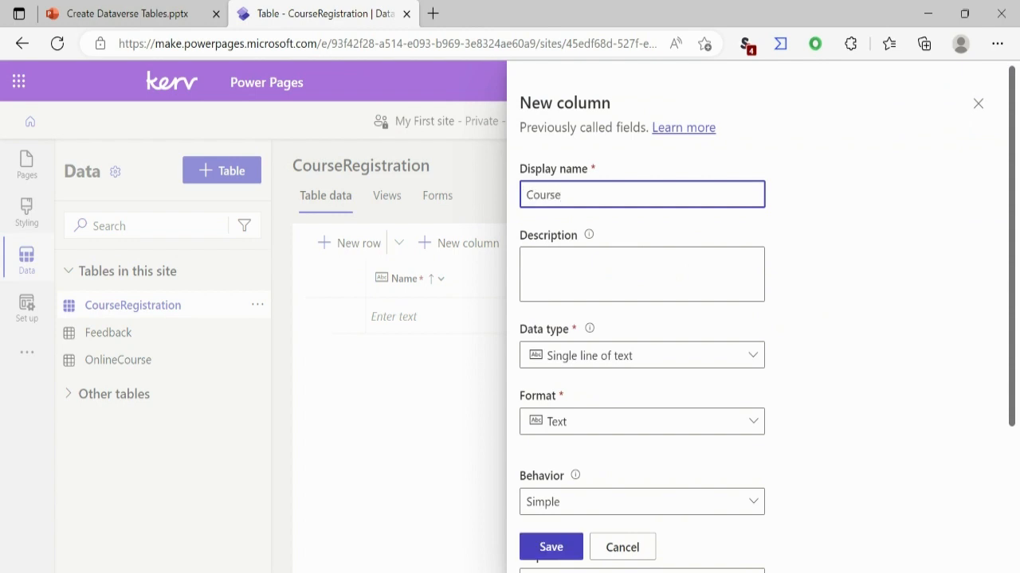
click(642, 355)
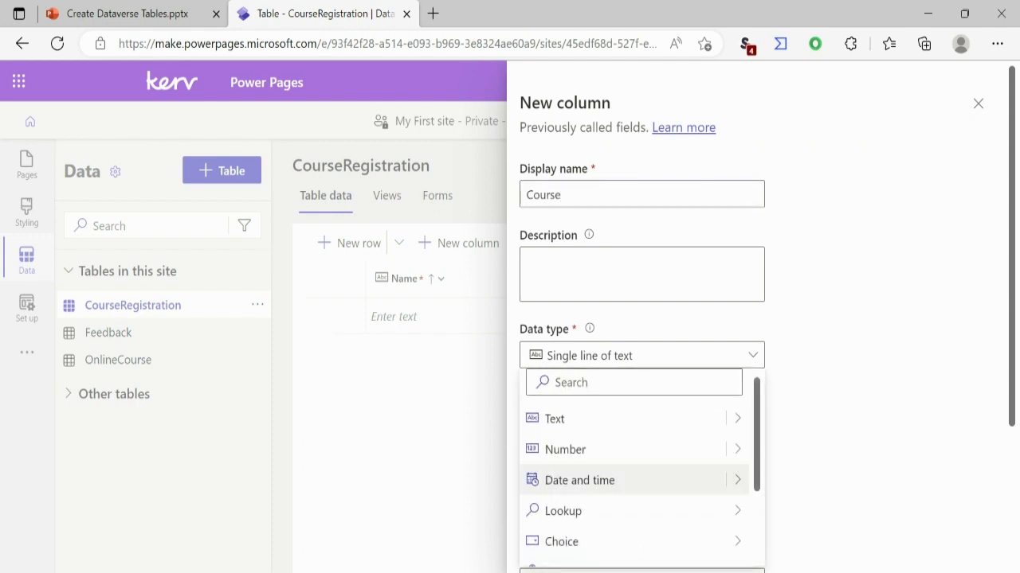
mouse_move(605, 541)
mouse_move(562, 510)
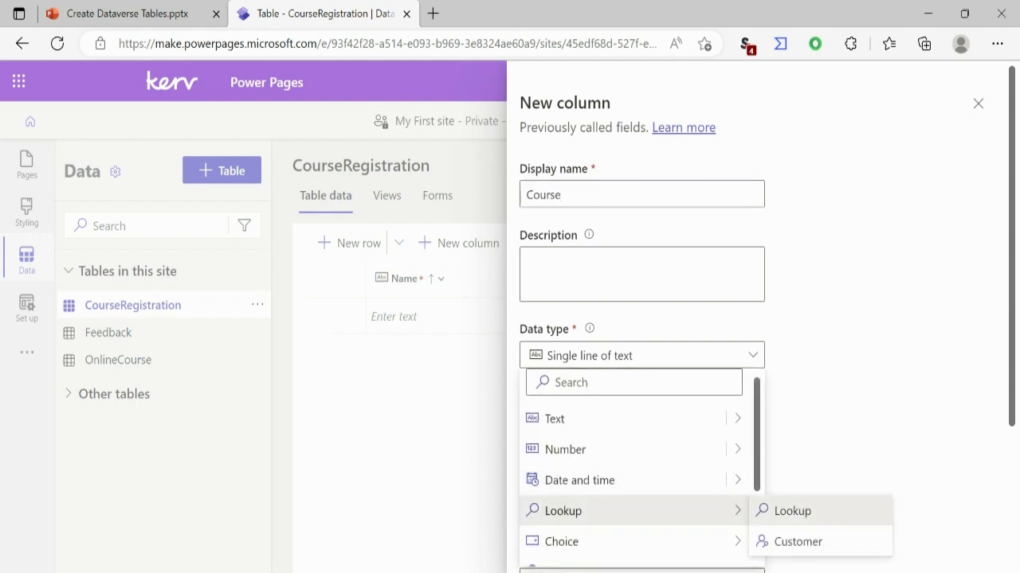
click(784, 511)
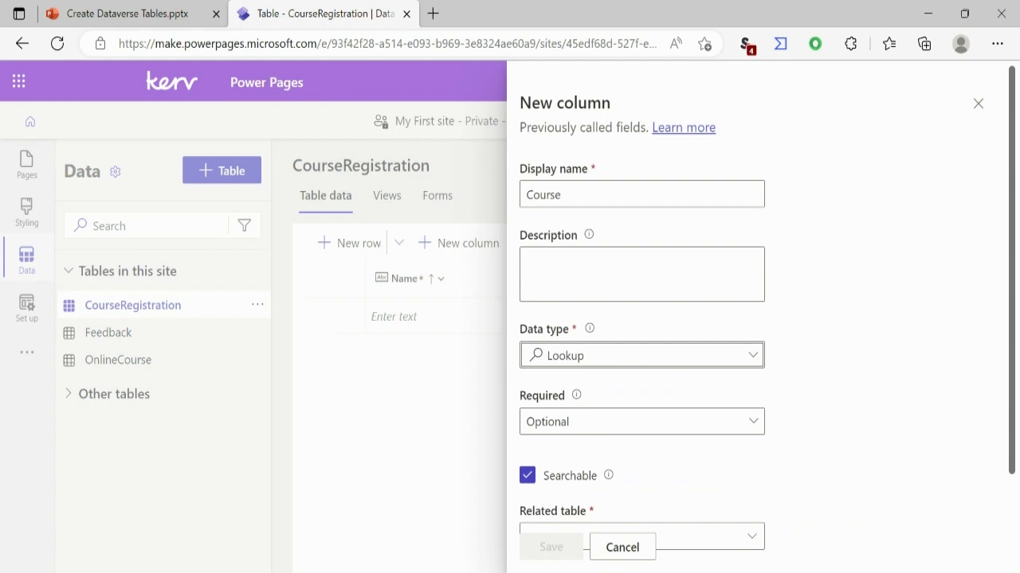
- Relate the Course lookup column to the OnlineCourse table and save the column
scroll(751, 446, down, 2)
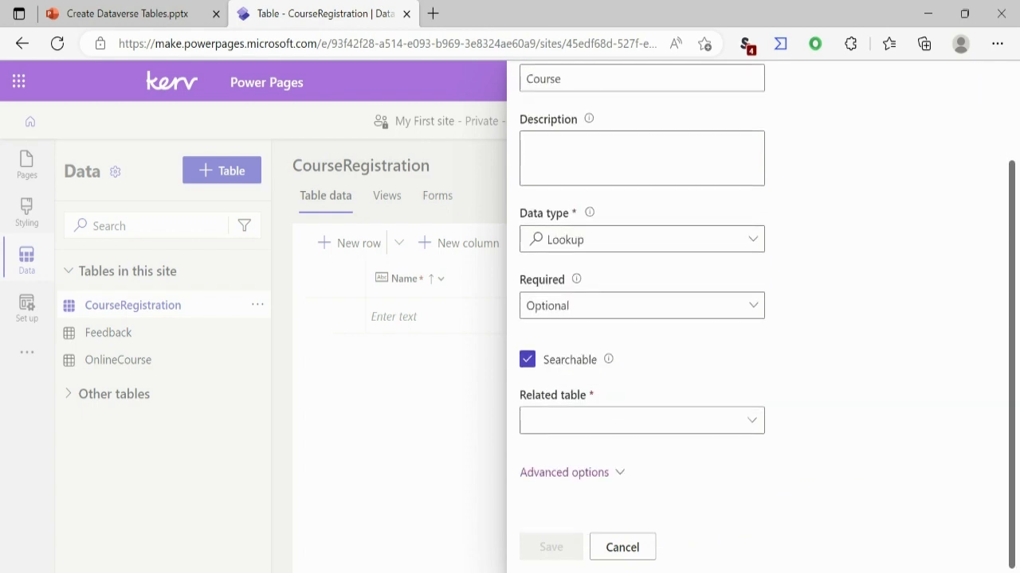
click(751, 421)
text(Onli)
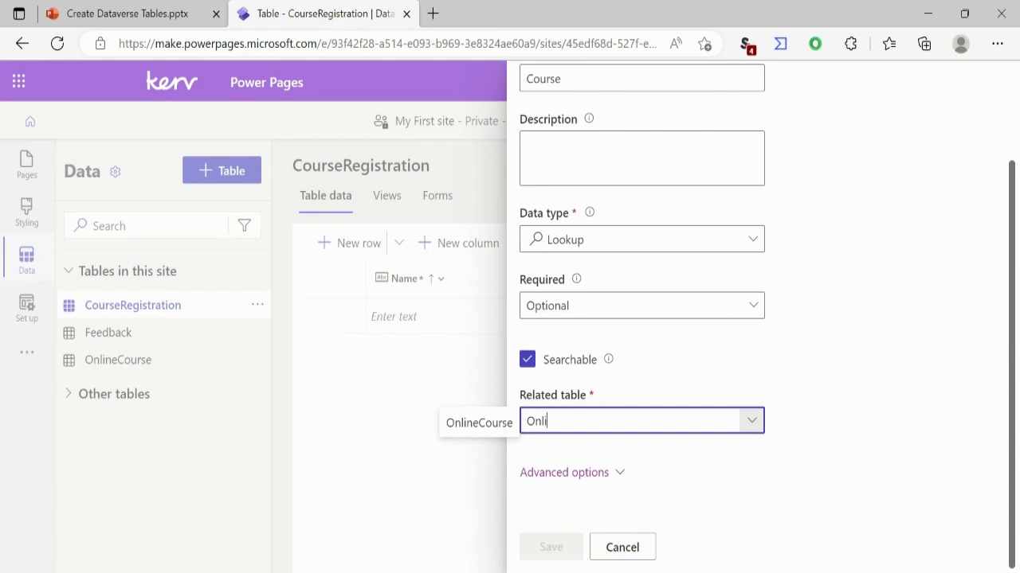
click(479, 423)
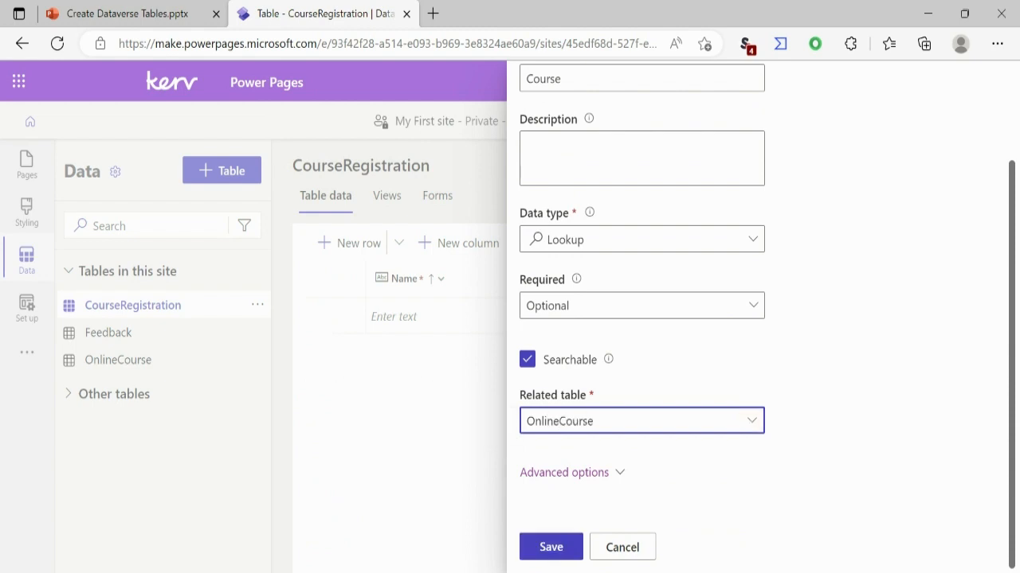
click(552, 547)
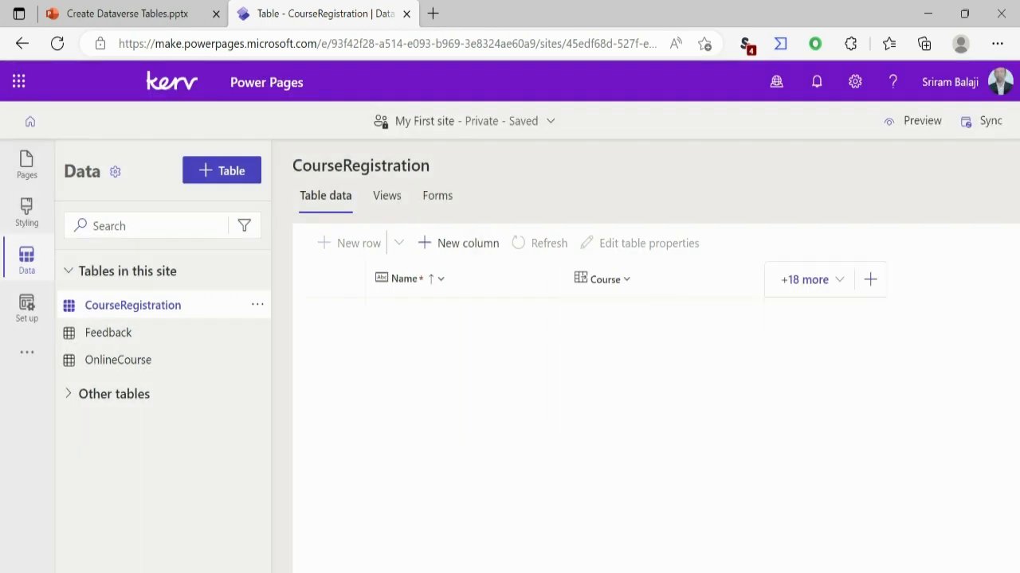
- Add a Date and time column named Registration Date with the Date only format to the CourseRegistration table and save it
text(Re)
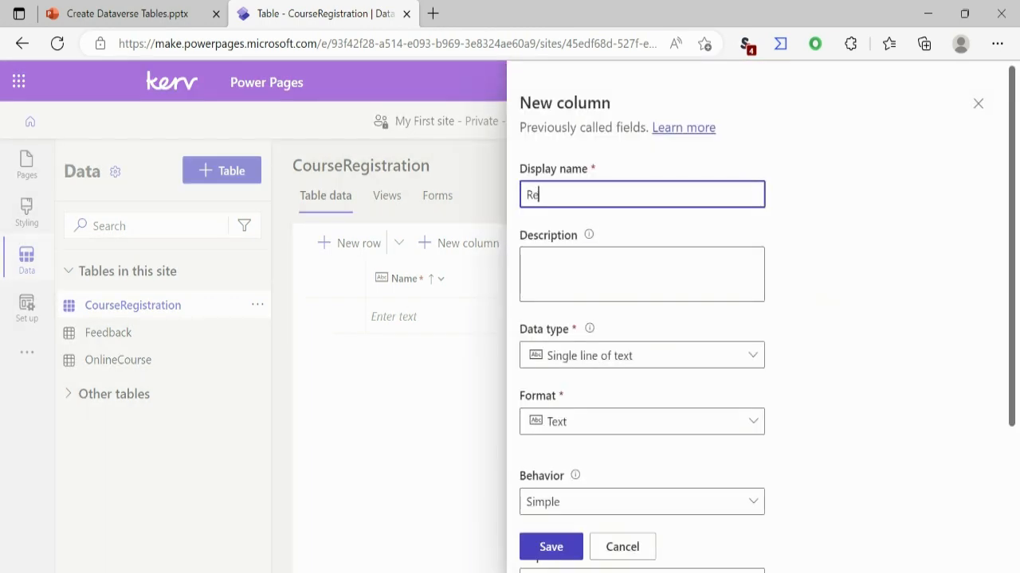
text(gistration Date)
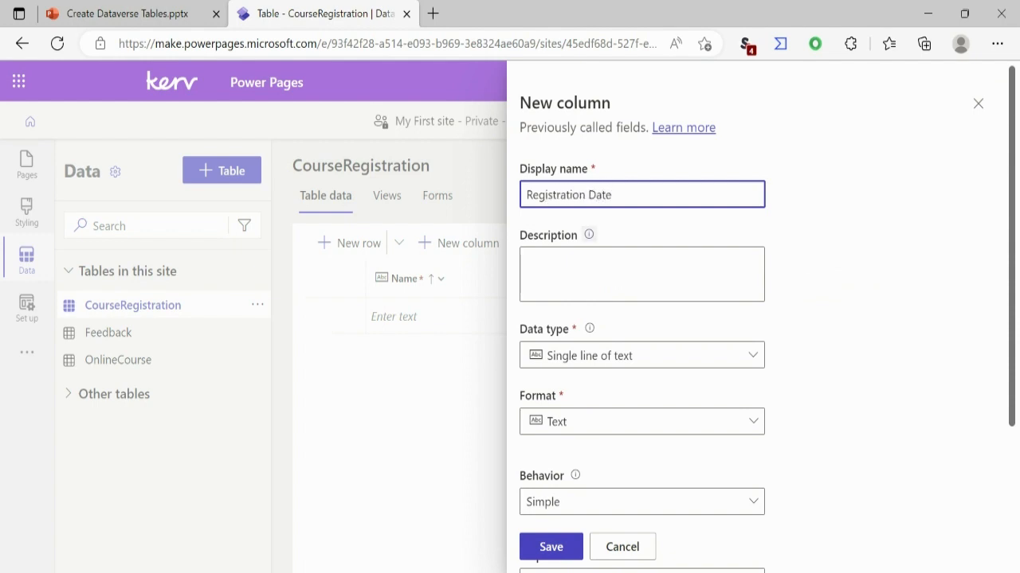
click(641, 355)
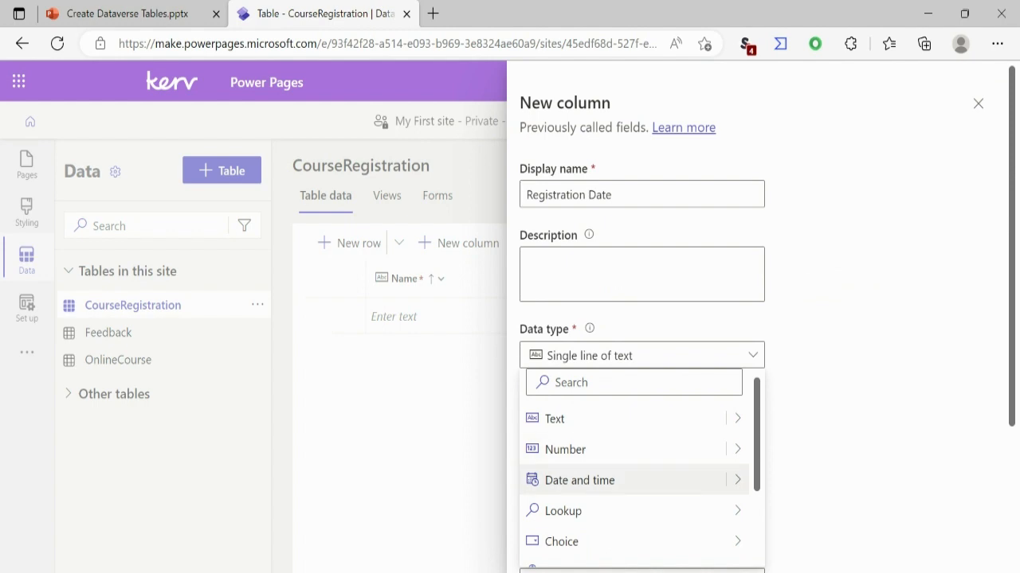
click(579, 480)
click(641, 422)
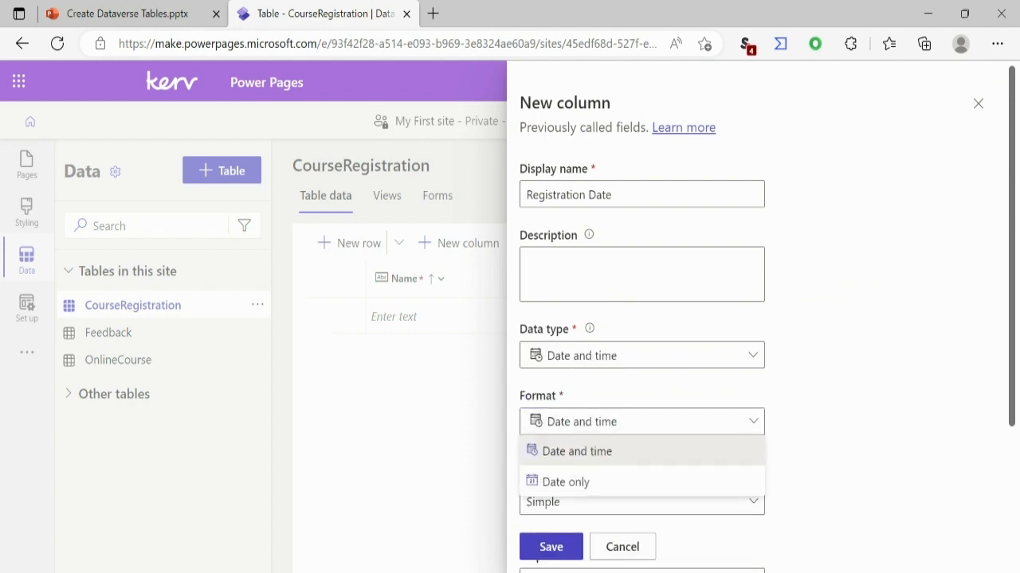
click(565, 481)
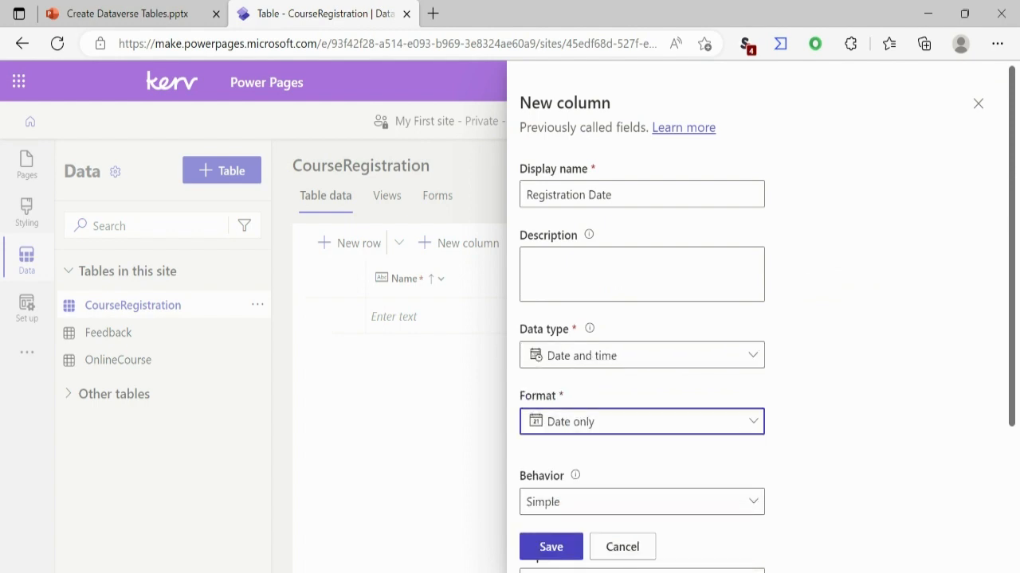
click(550, 547)
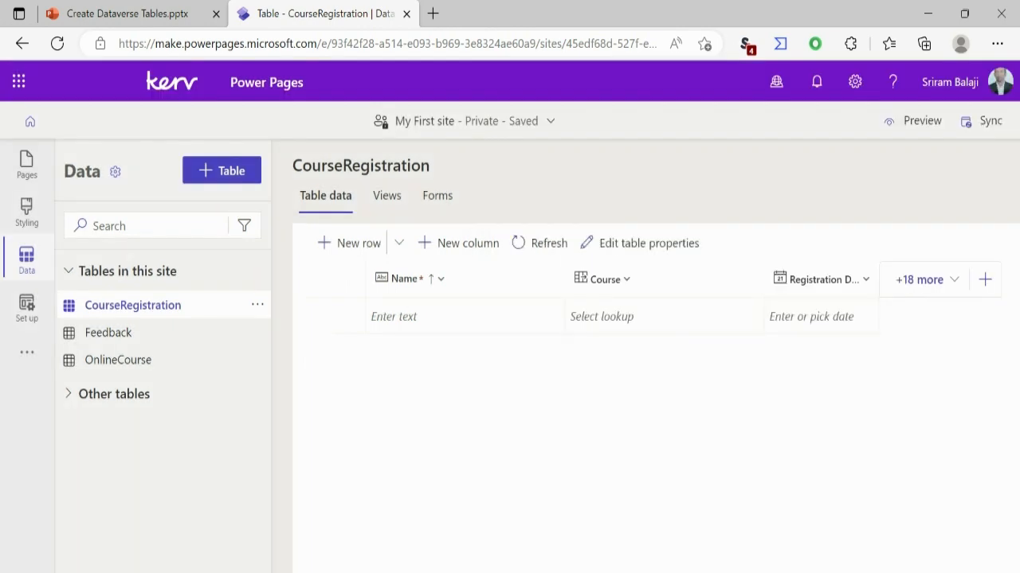
- Add a single line of text column named Attendee Name to the CourseRegistration table and save it
click(985, 278)
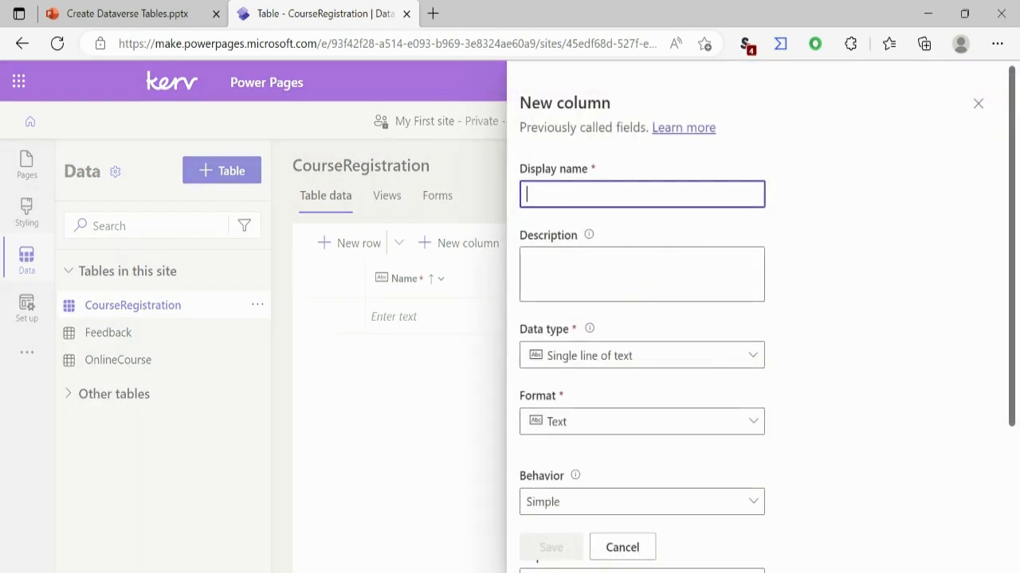
text(Attendee )
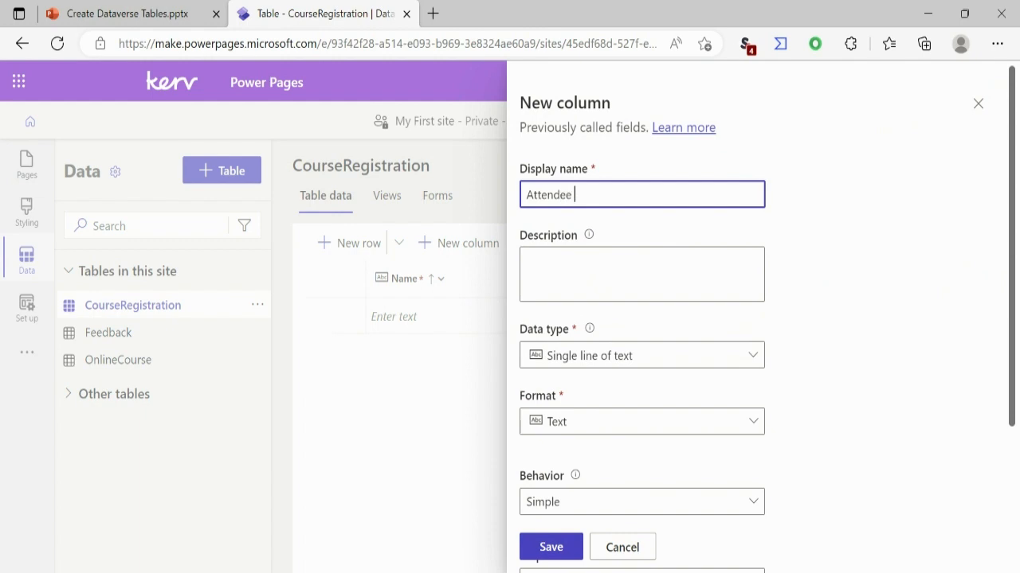
text(Name)
click(642, 355)
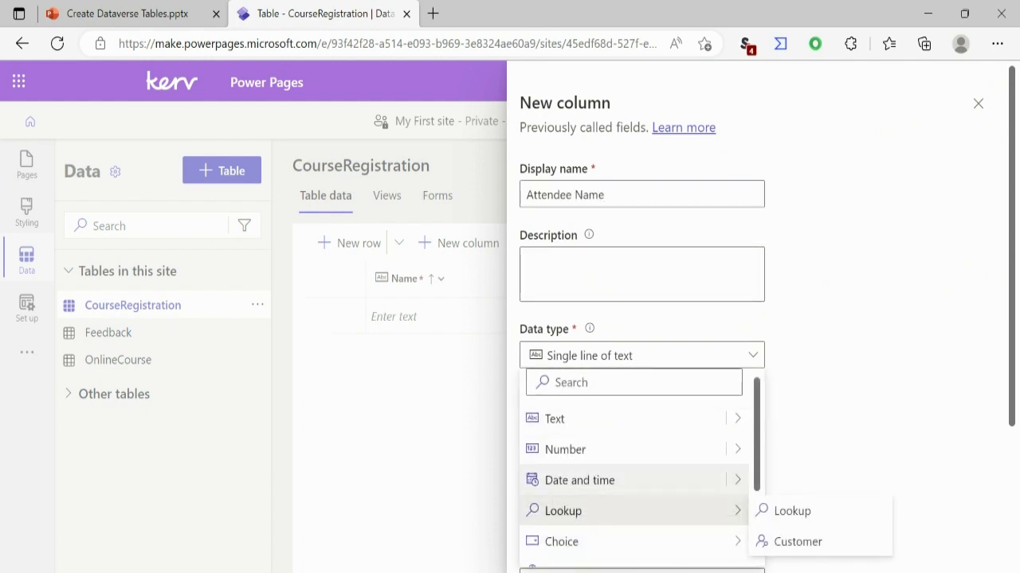
mouse_move(738, 480)
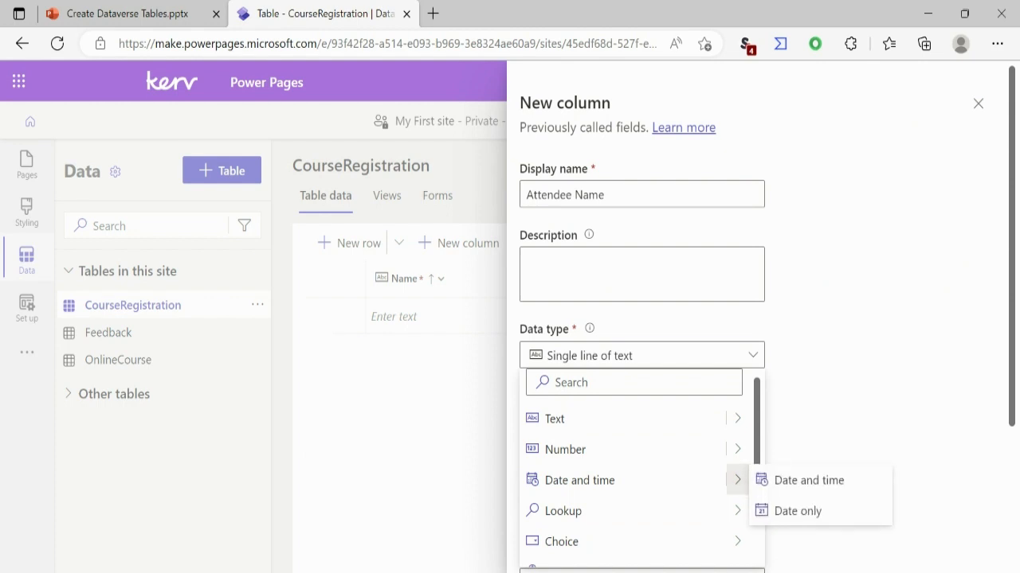
click(574, 419)
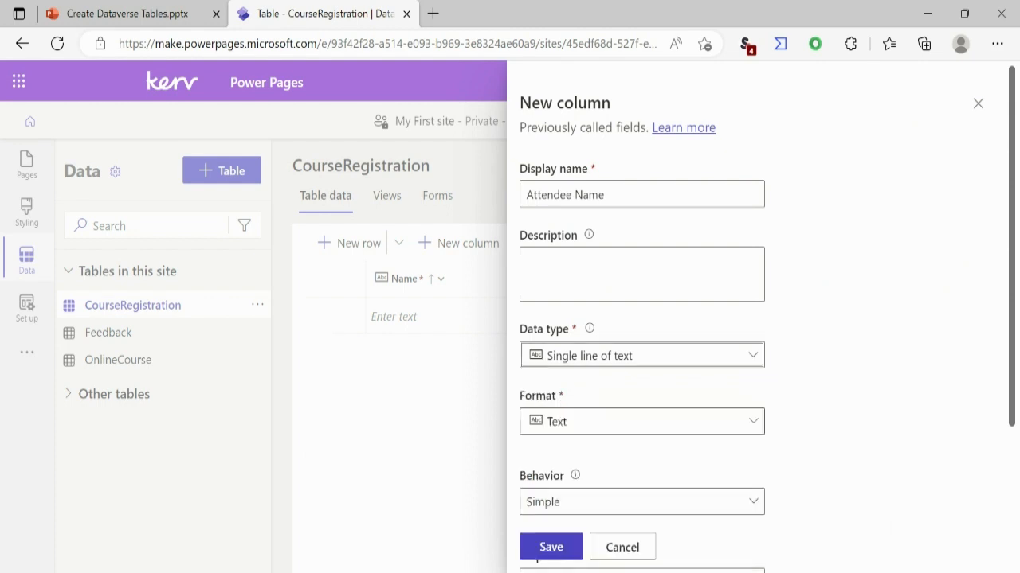
click(551, 547)
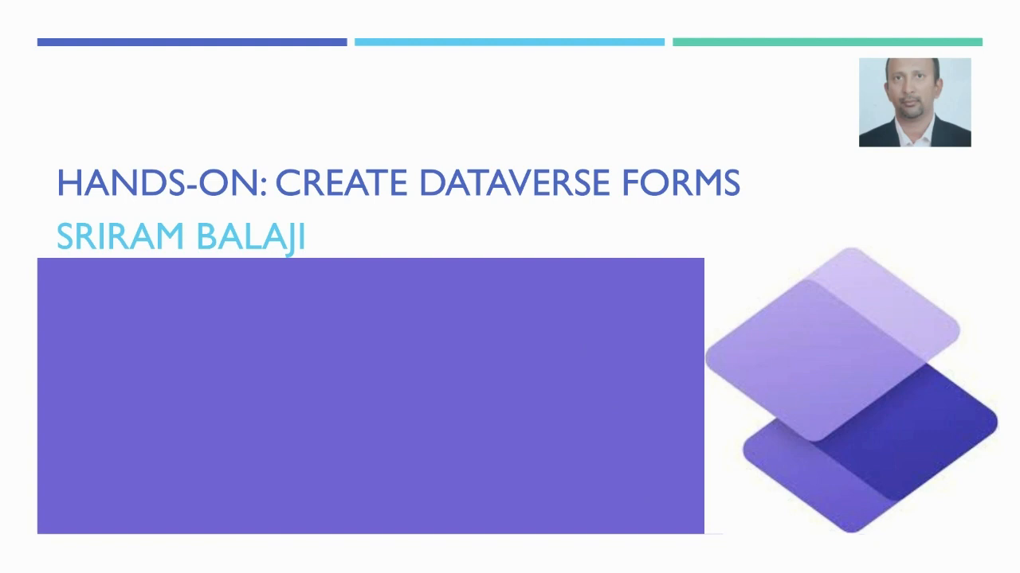
- Leave the slideshow, switch back to Power Pages and delete the Attendee Name column from the CourseRegistration table
key(Escape)
click(289, 18)
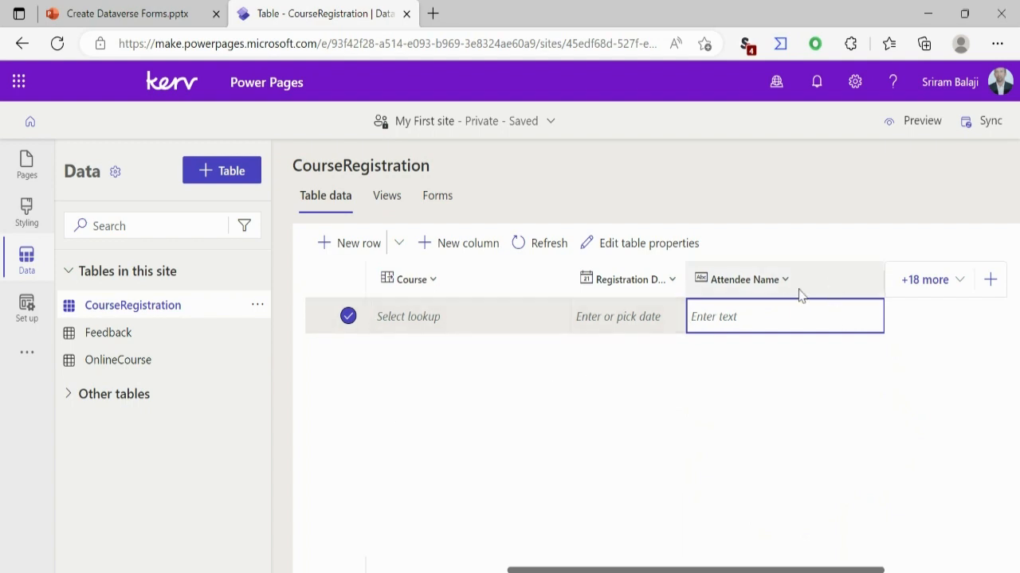
click(774, 287)
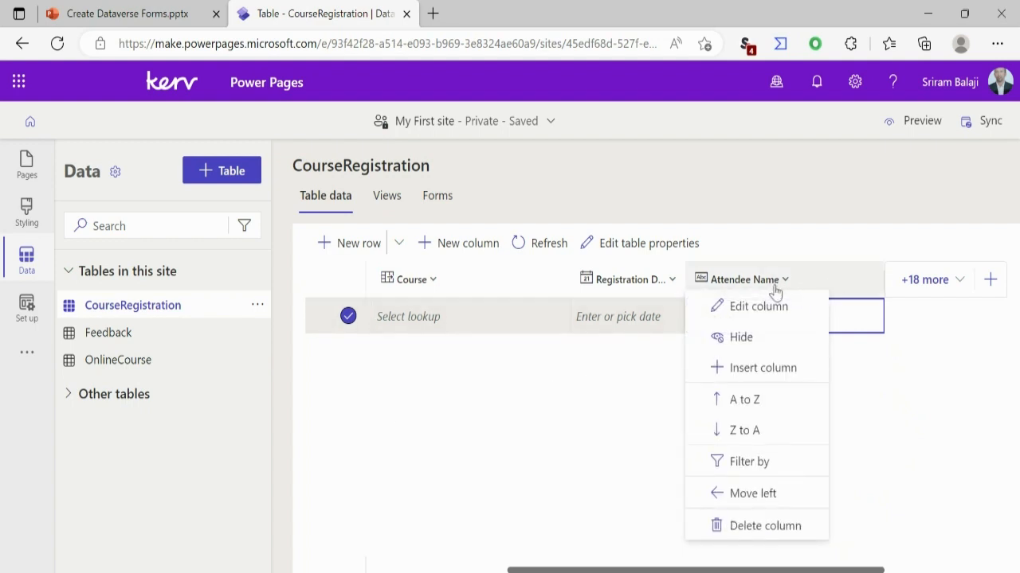
click(765, 526)
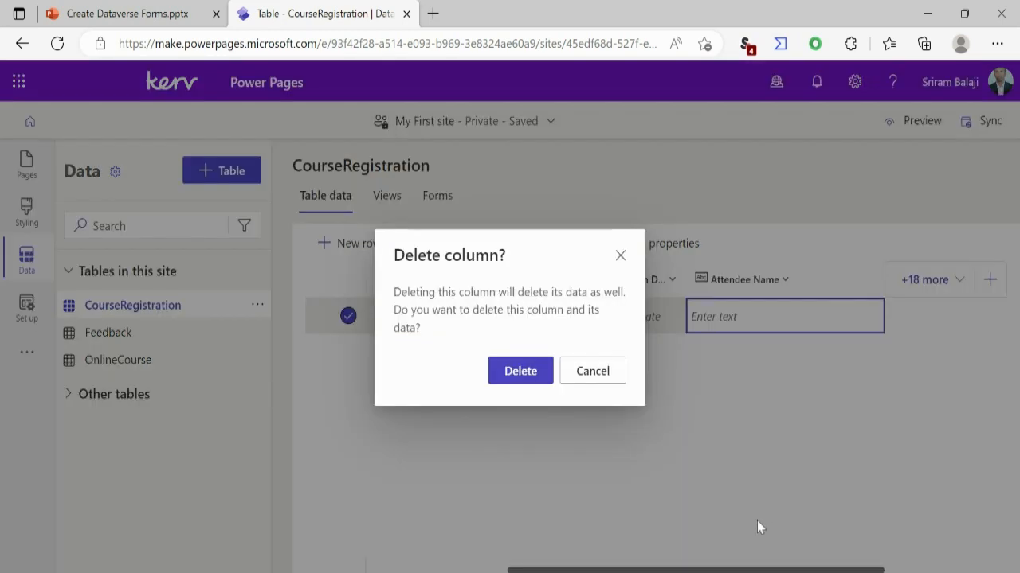
click(533, 374)
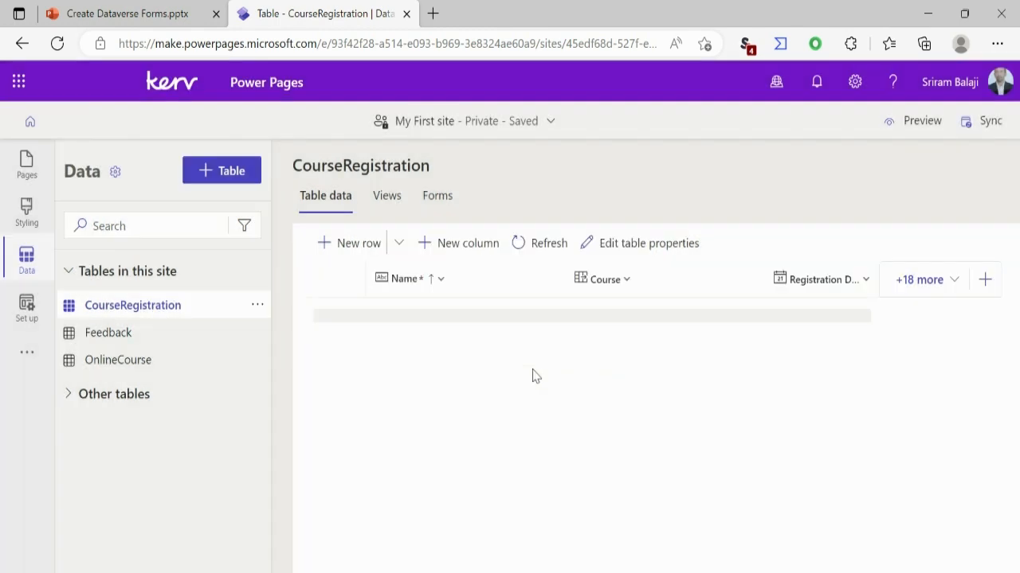
- Start a new column in the CourseRegistration table with the display name AttendeeName
click(989, 284)
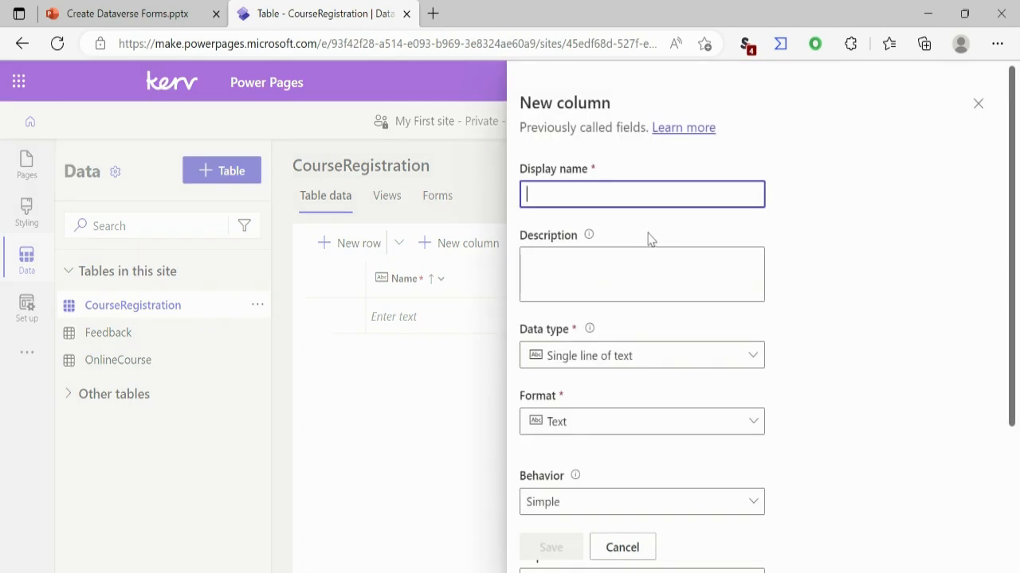
text(a)
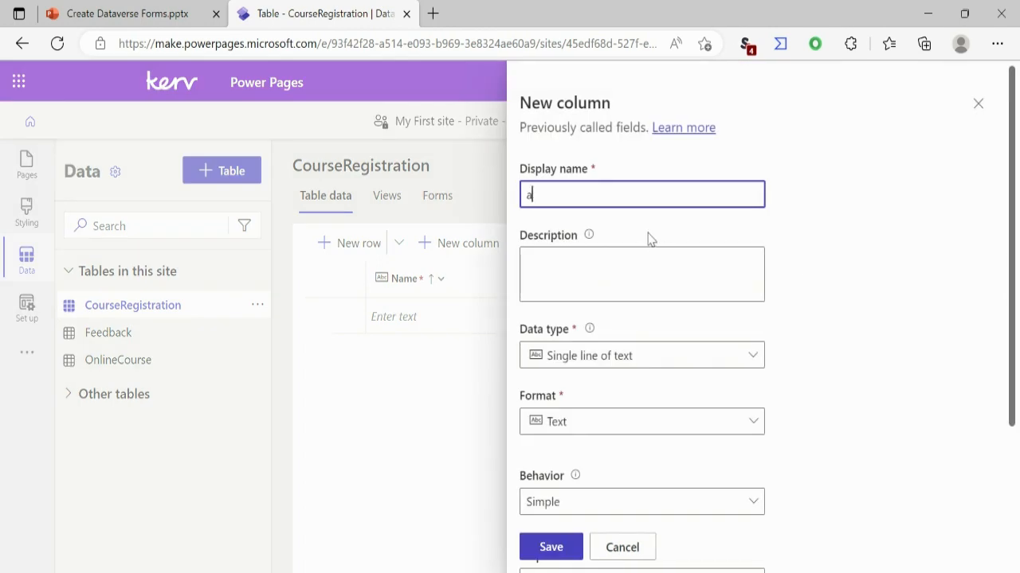
text(t)
key(BackSpace)
key(BackSpace)
text(Attendee N)
key(BackSpace)
key(BackSpace)
text(Name)
key(Tab)
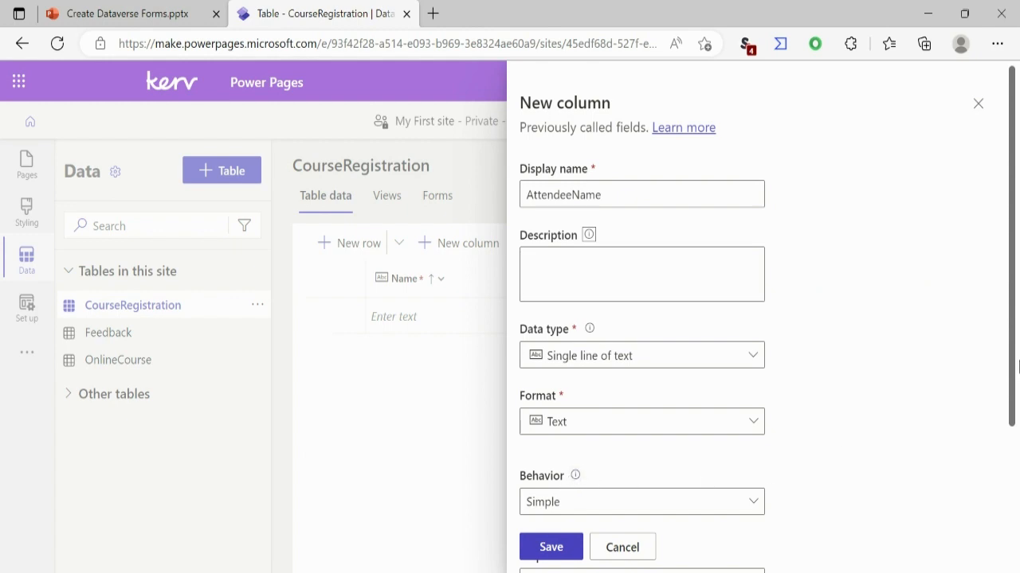
- Make the AttendeeName column a Lookup with Contact as its related table and save it
drag(1015, 372, 1015, 498)
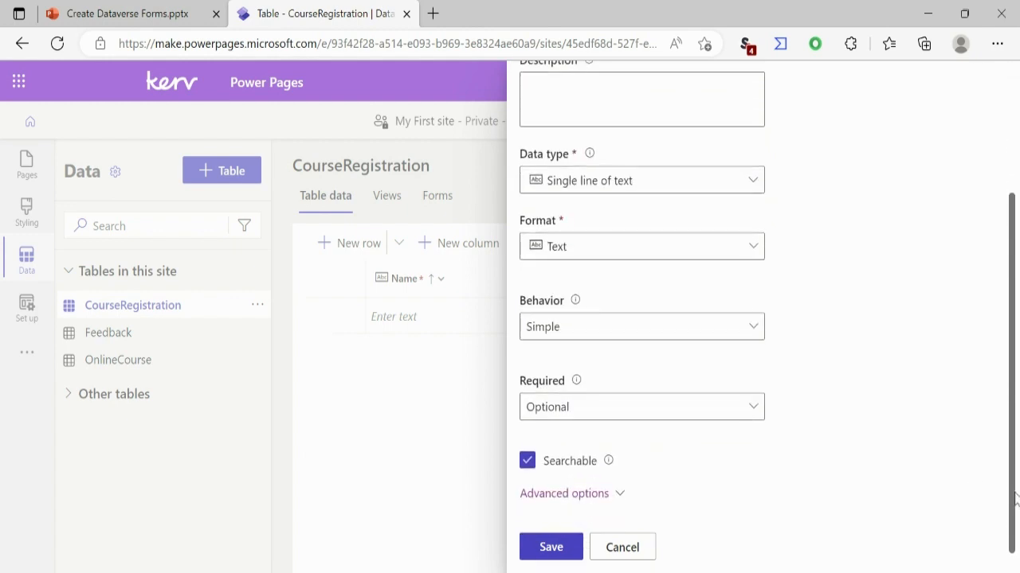
click(697, 183)
mouse_move(630, 351)
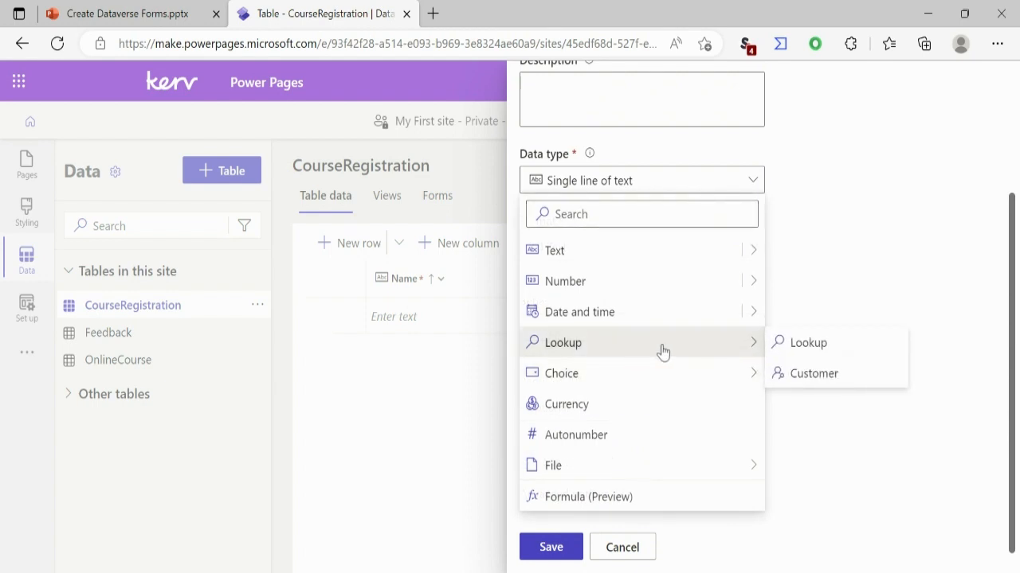
click(809, 349)
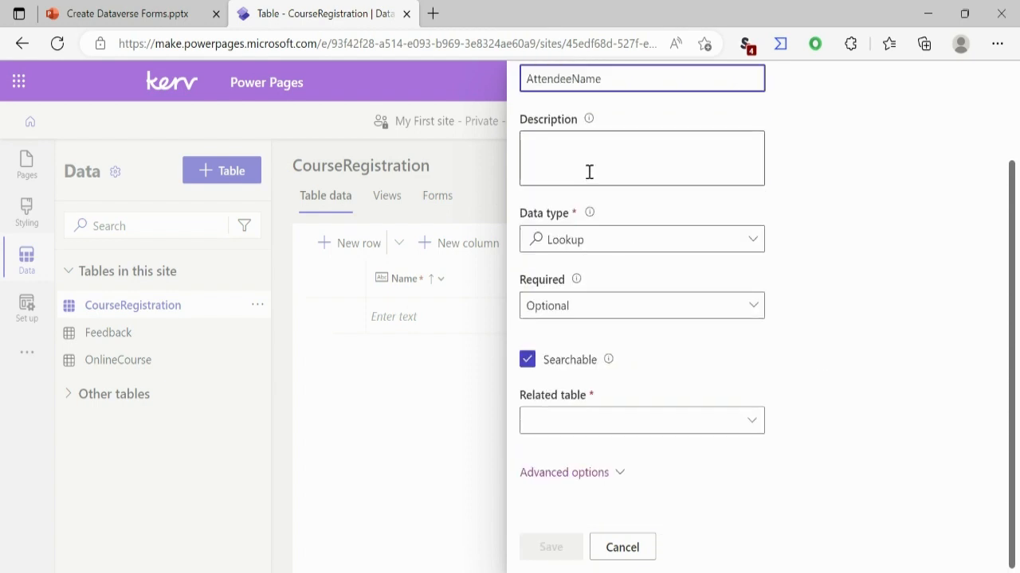
click(744, 431)
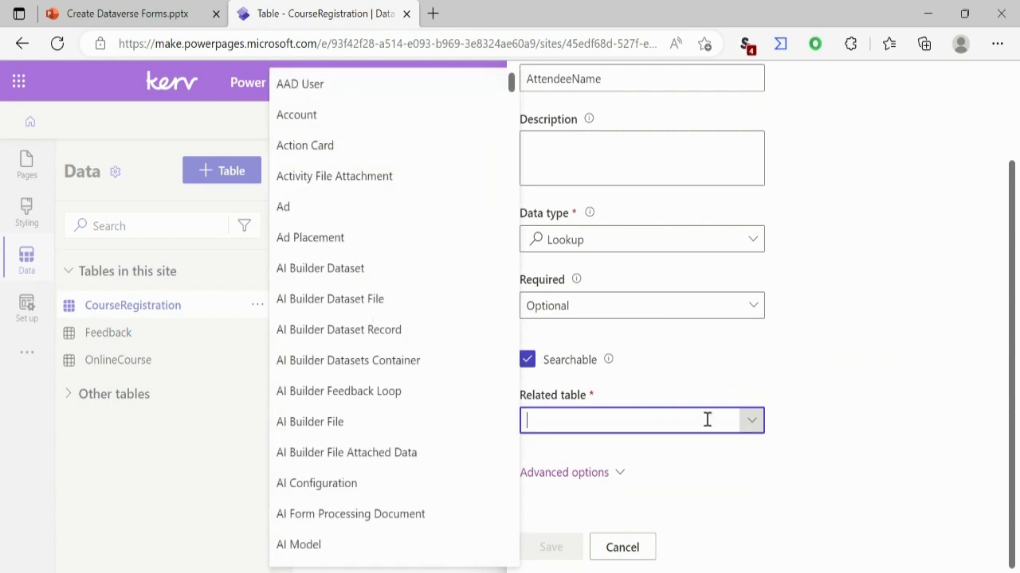
text(conta)
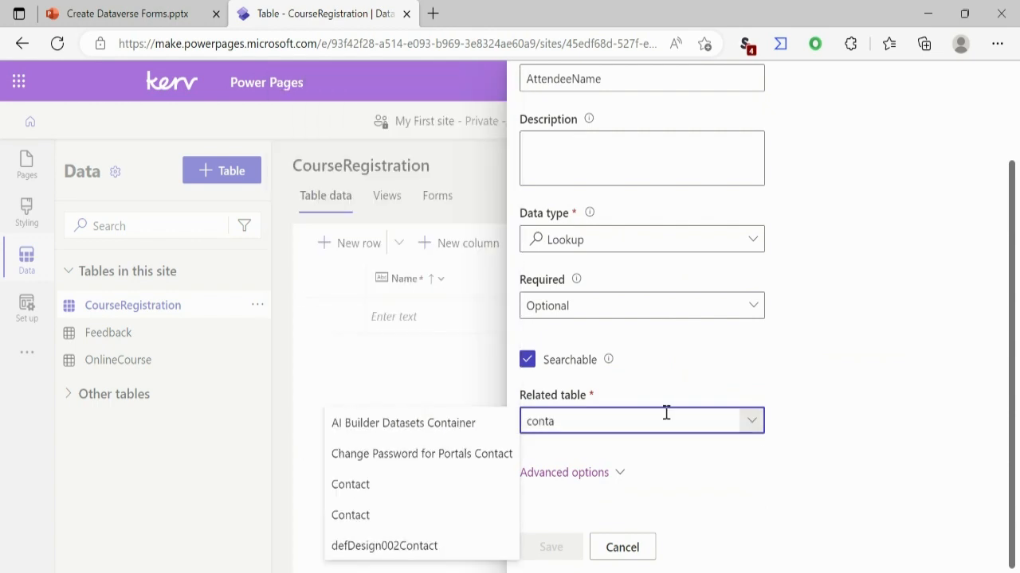
click(415, 484)
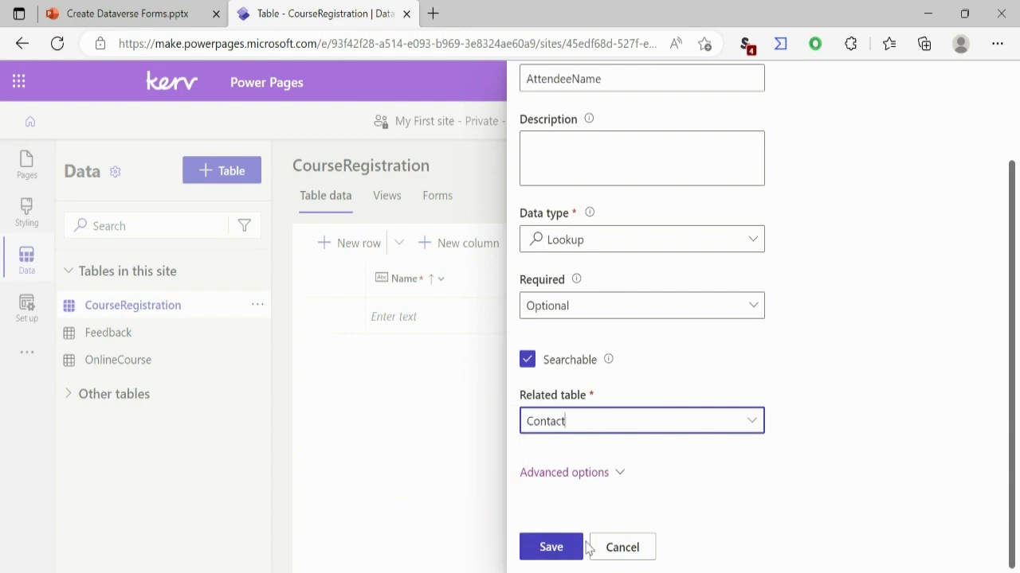
click(549, 547)
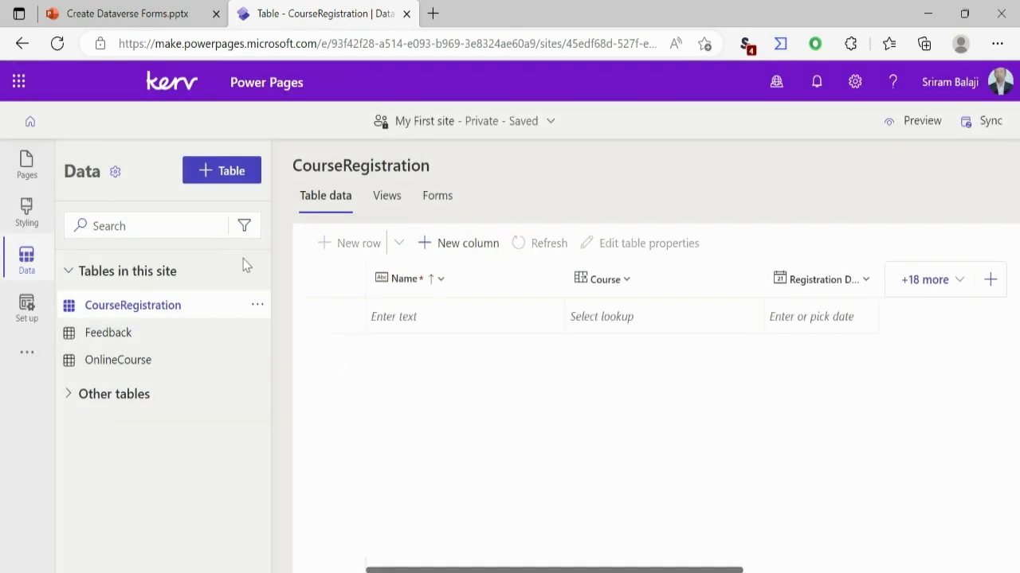
- Start a new column in the OnlineCourse table named Course ID with the Autonumber data type
click(109, 363)
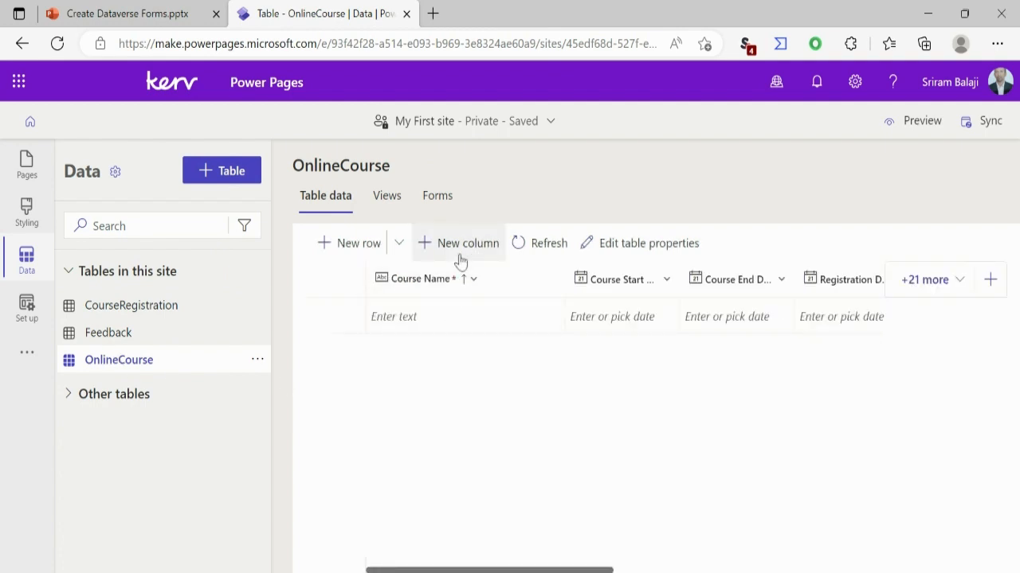
click(461, 262)
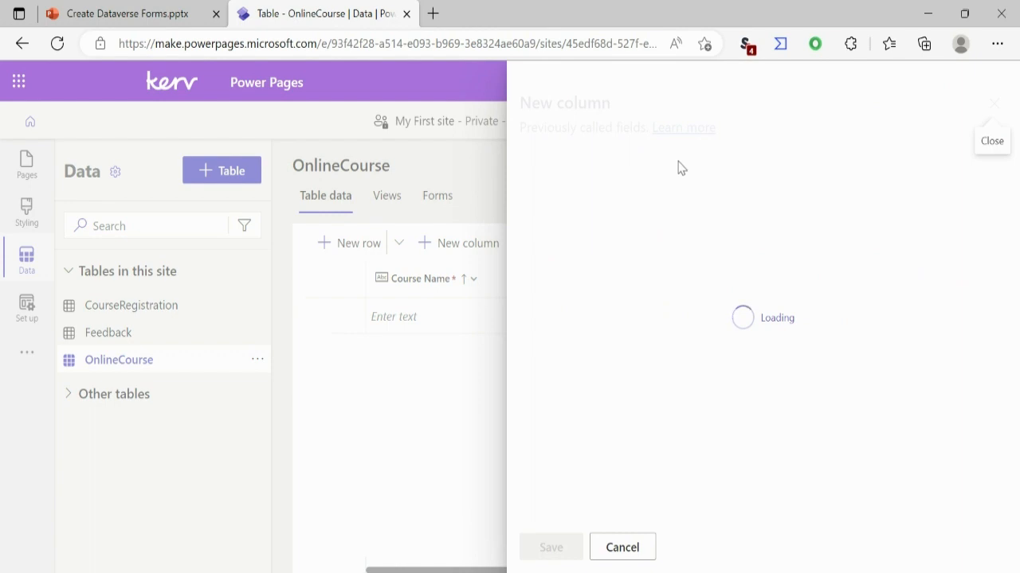
text(Cou)
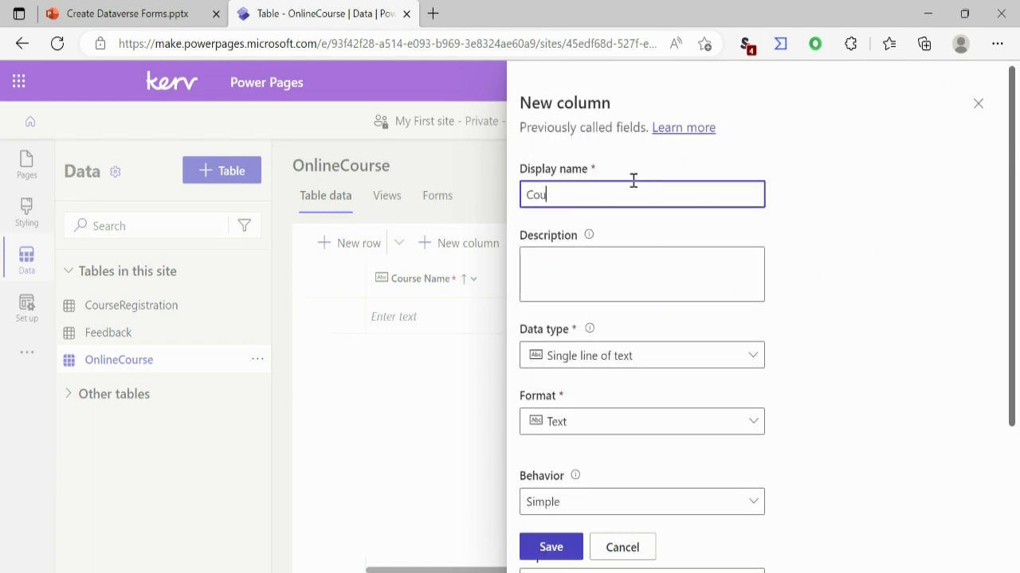
text(rse ID)
key(Tab)
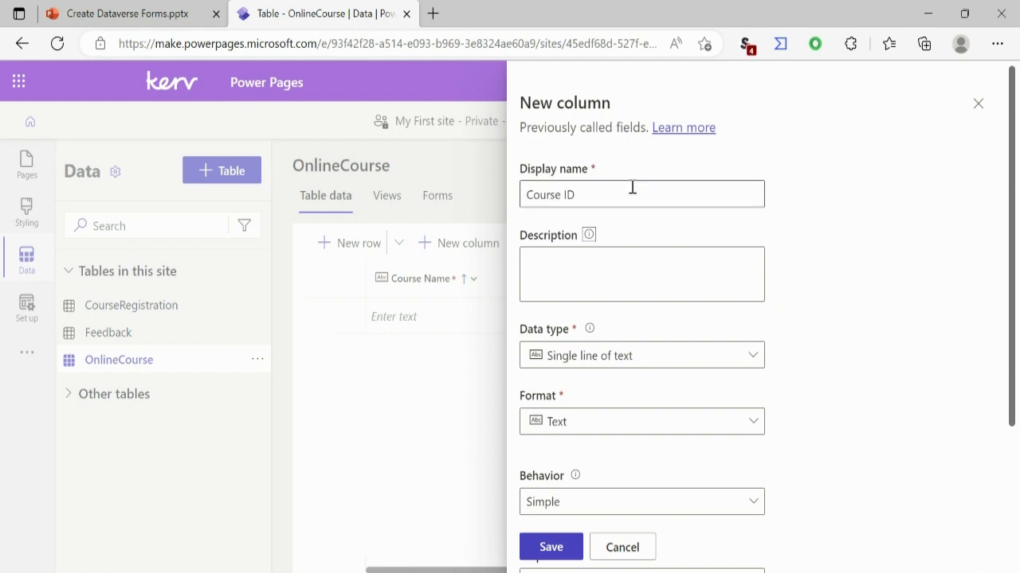
click(581, 365)
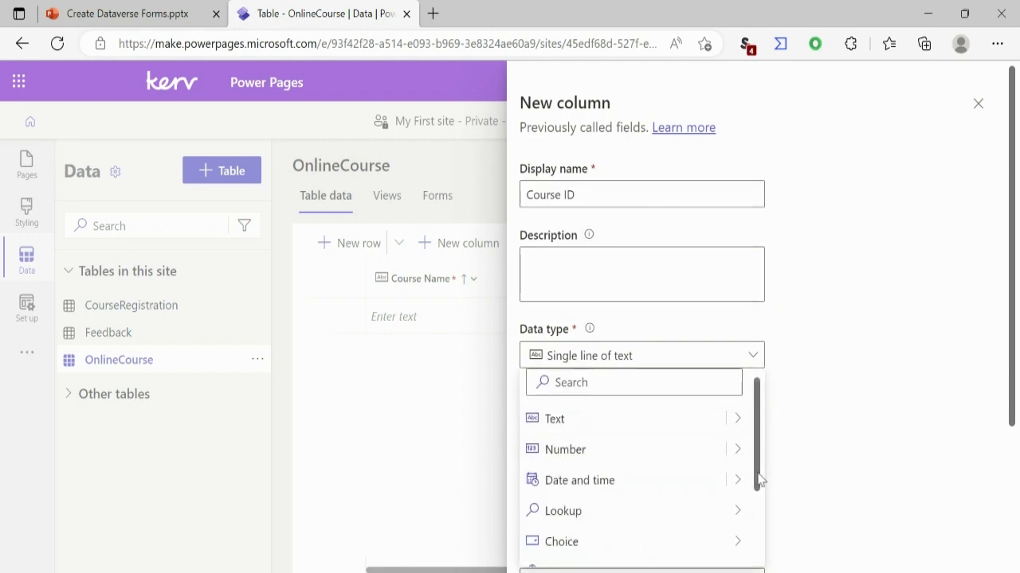
drag(756, 475, 771, 567)
click(674, 498)
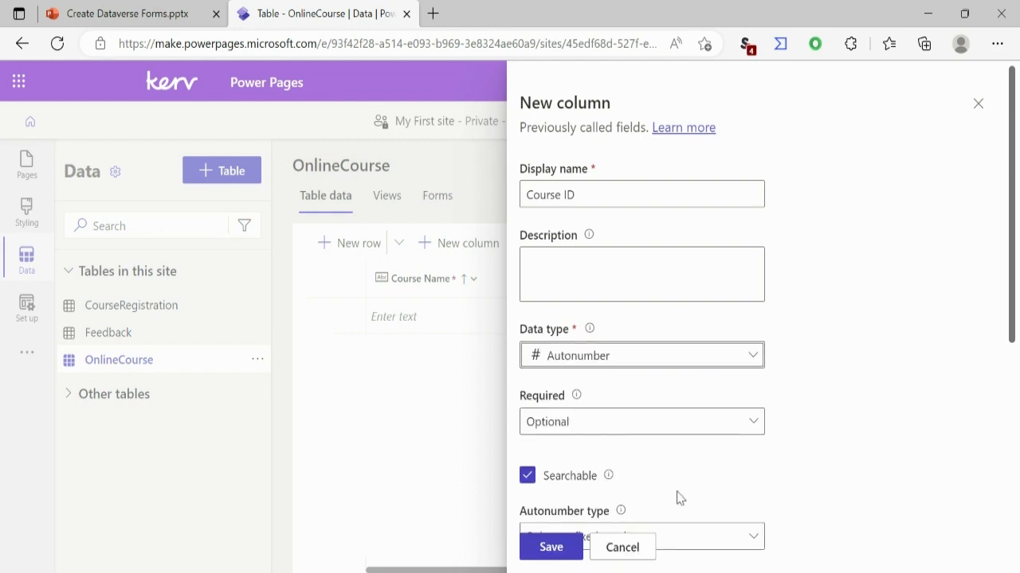
- Set the Course ID autonumber prefix to CS and save the column
drag(1014, 338, 1014, 564)
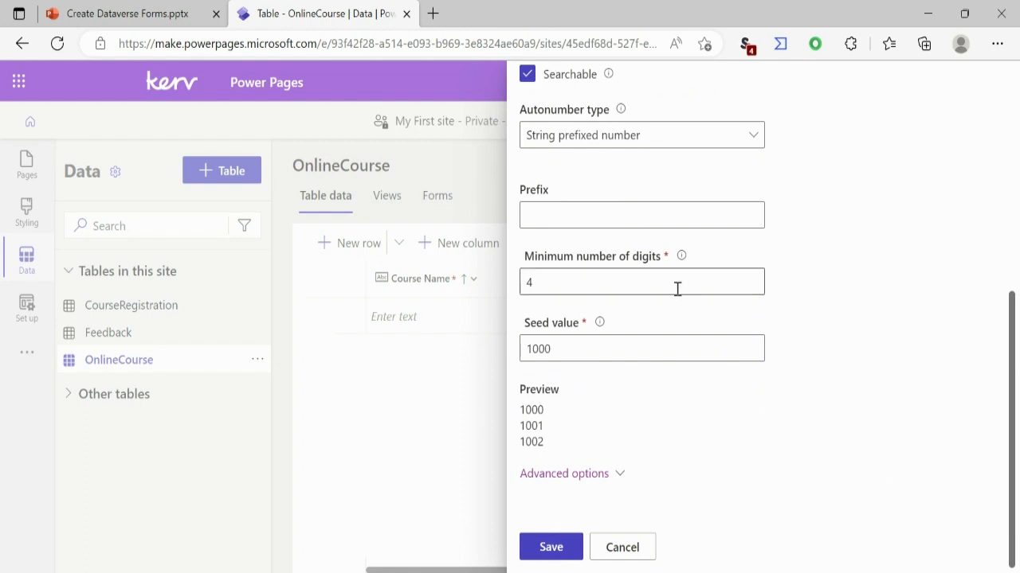
click(621, 219)
text(c)
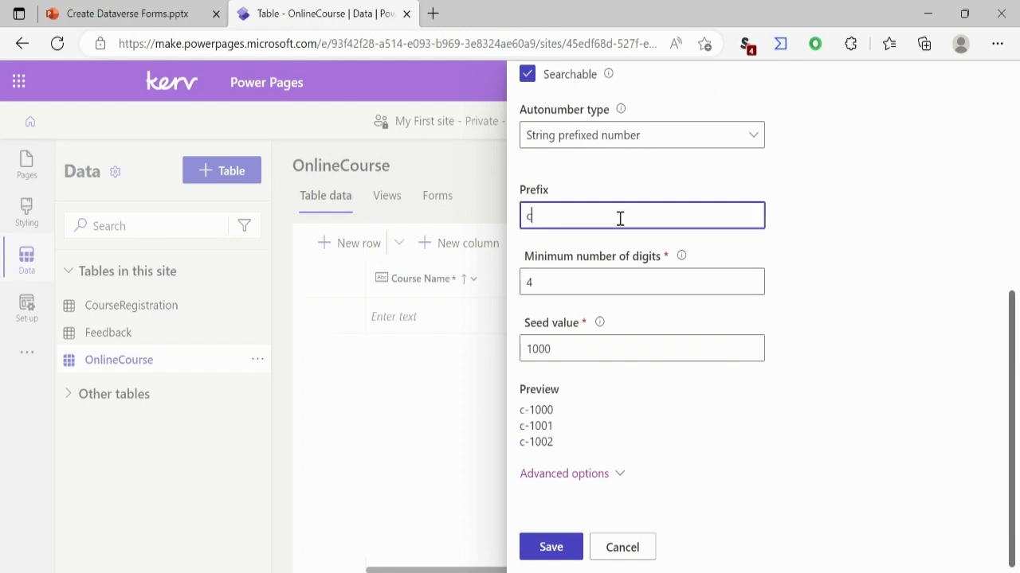
key(BackSpace)
text(CS)
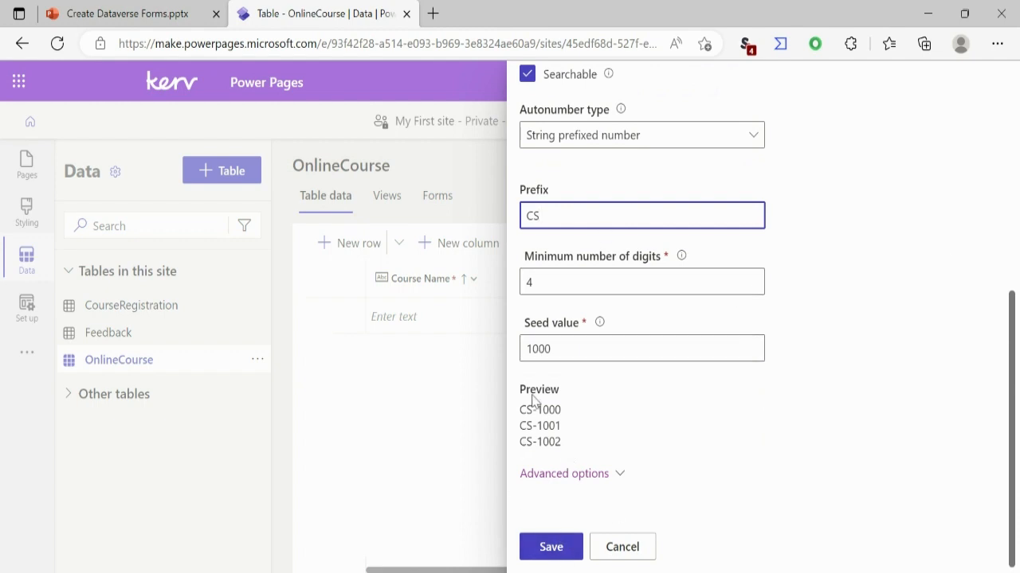
click(550, 548)
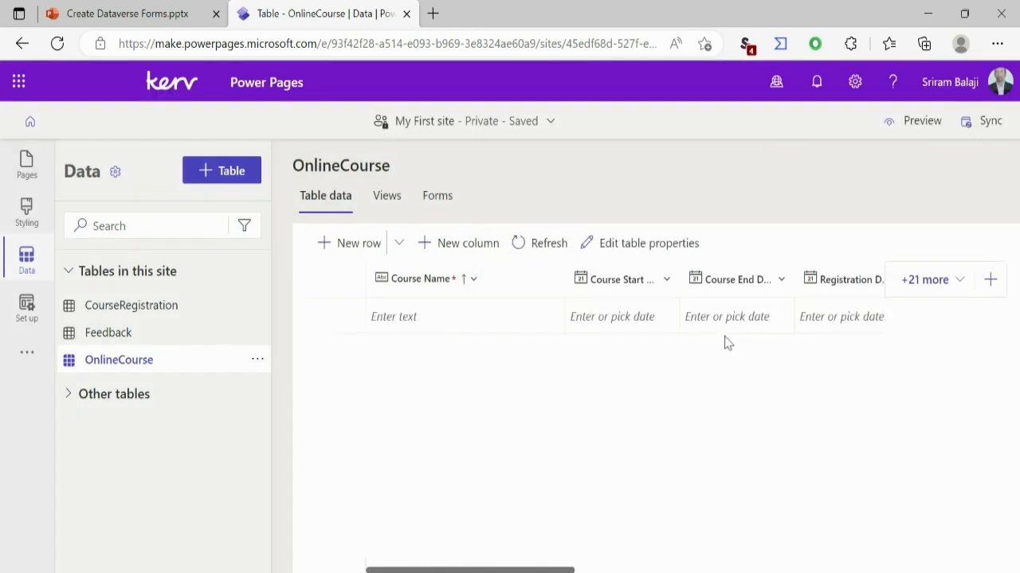
- Sync the site configuration and open the forms of the CourseRegistration table
click(988, 119)
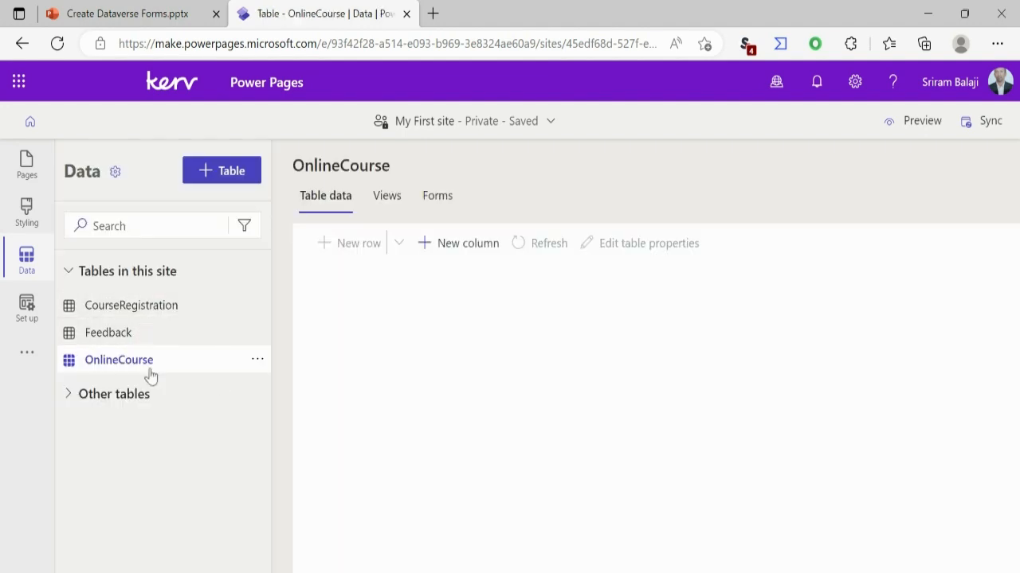
click(149, 315)
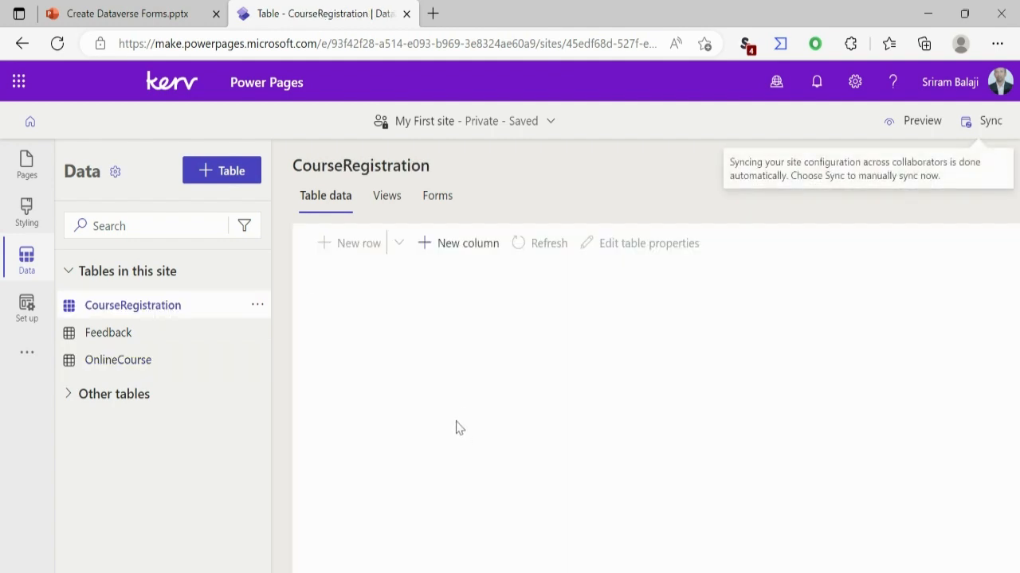
click(443, 208)
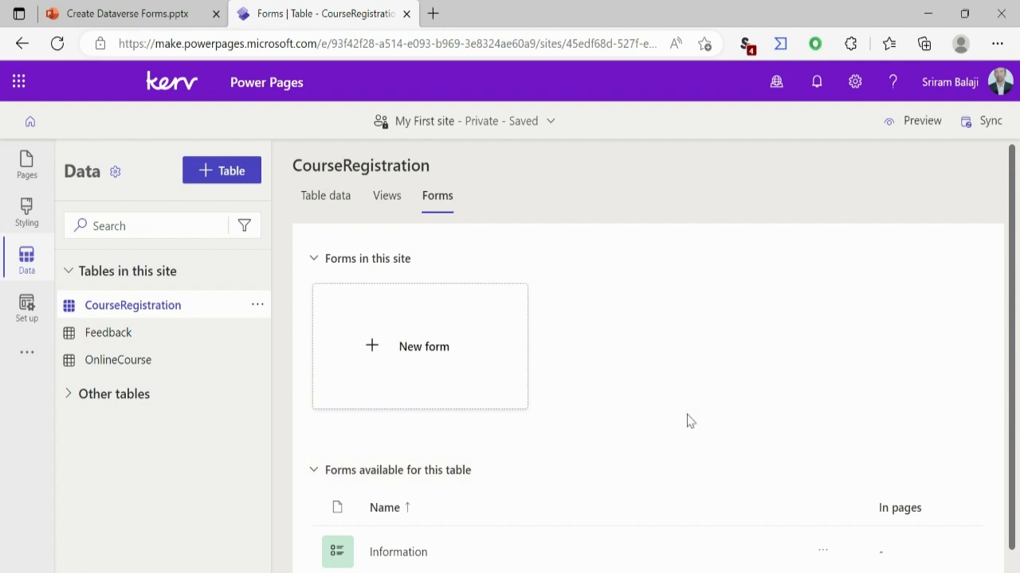
- Create a new form for the CourseRegistration table named Course Registration Power Page Form
click(451, 360)
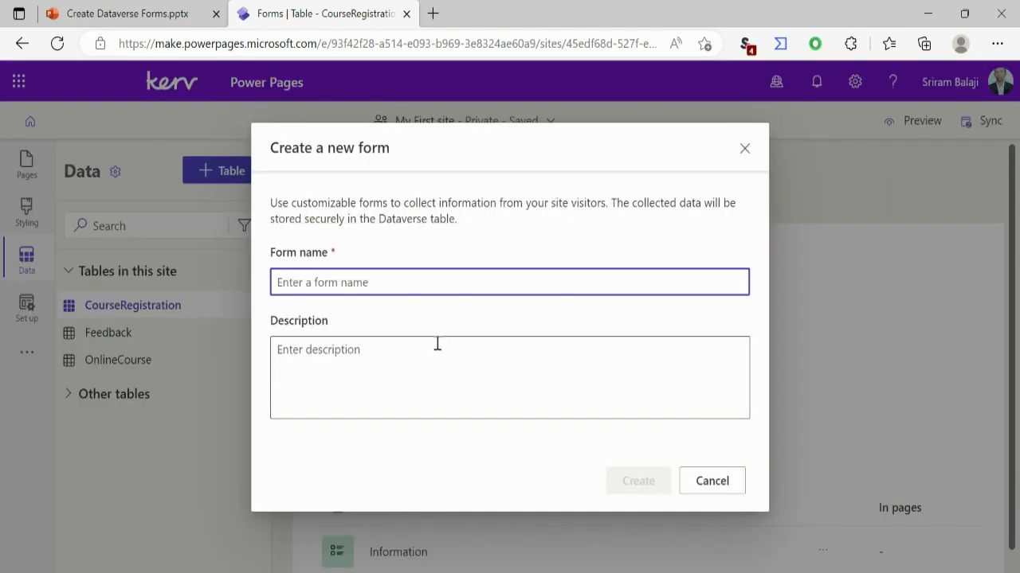
text(C)
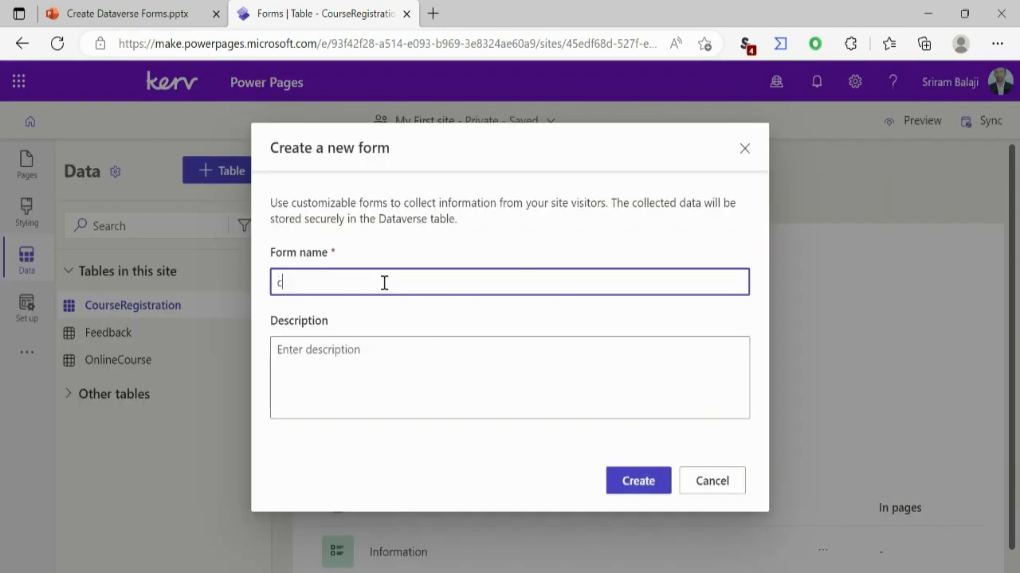
text(OUR)
key(BackSpace)
key(BackSpace)
key(BackSpace)
key(BackSpace)
text(Course Registration)
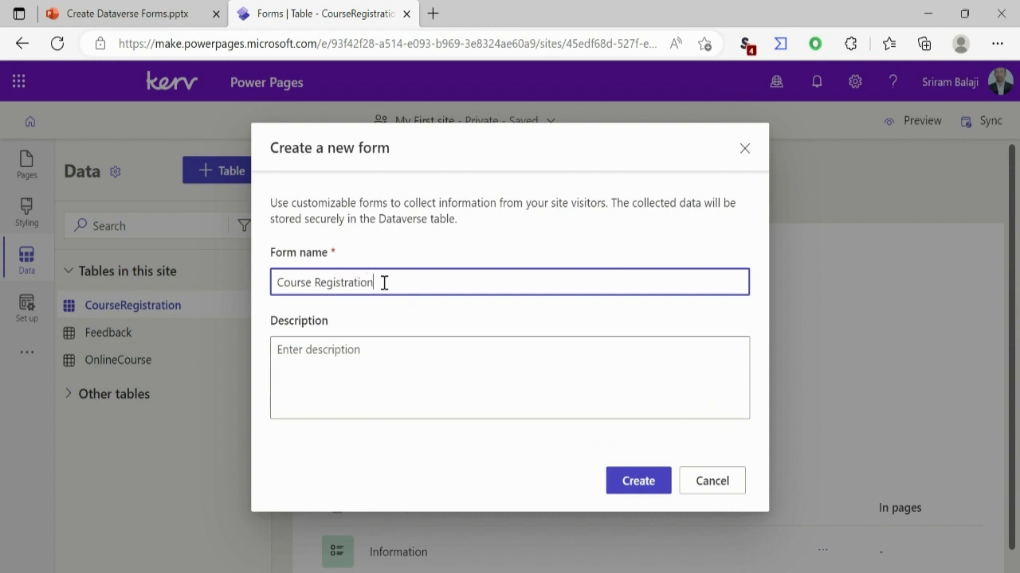
text( Power pag)
key(BackSpace)
key(BackSpace)
key(BackSpace)
text(Page Form)
click(645, 494)
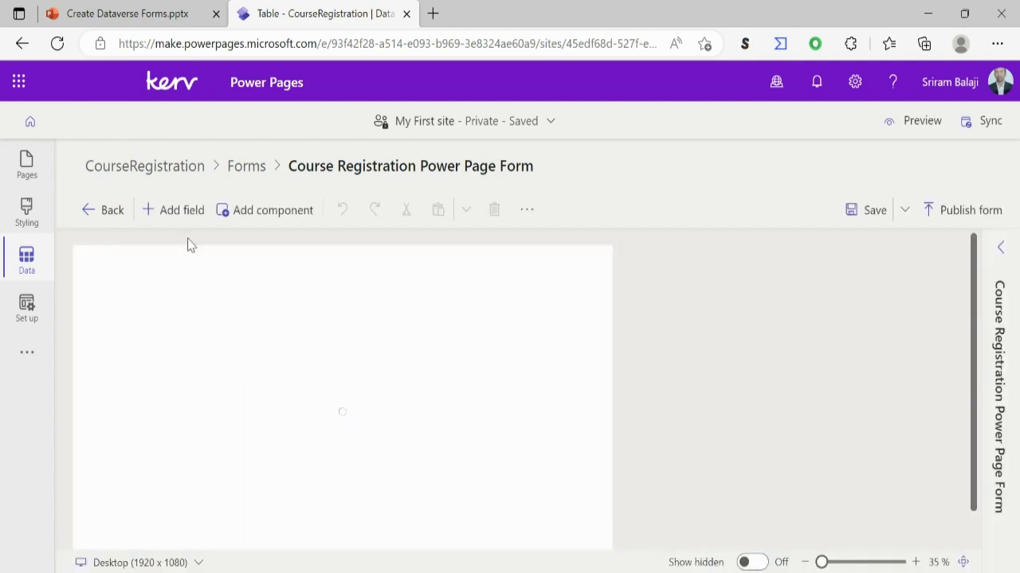
- Add the AttendeeName field to the Course Registration Power Page Form
click(172, 220)
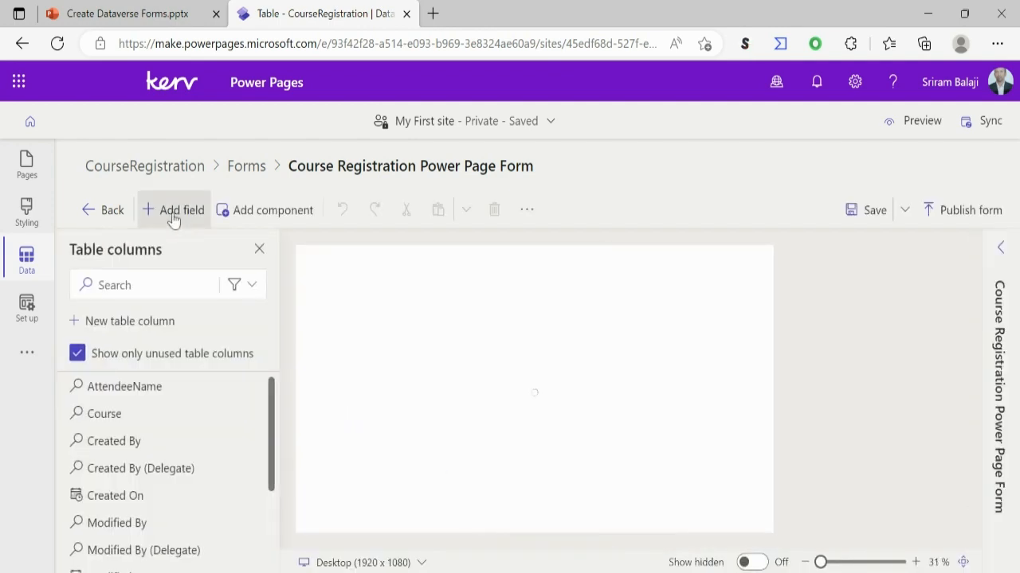
click(142, 392)
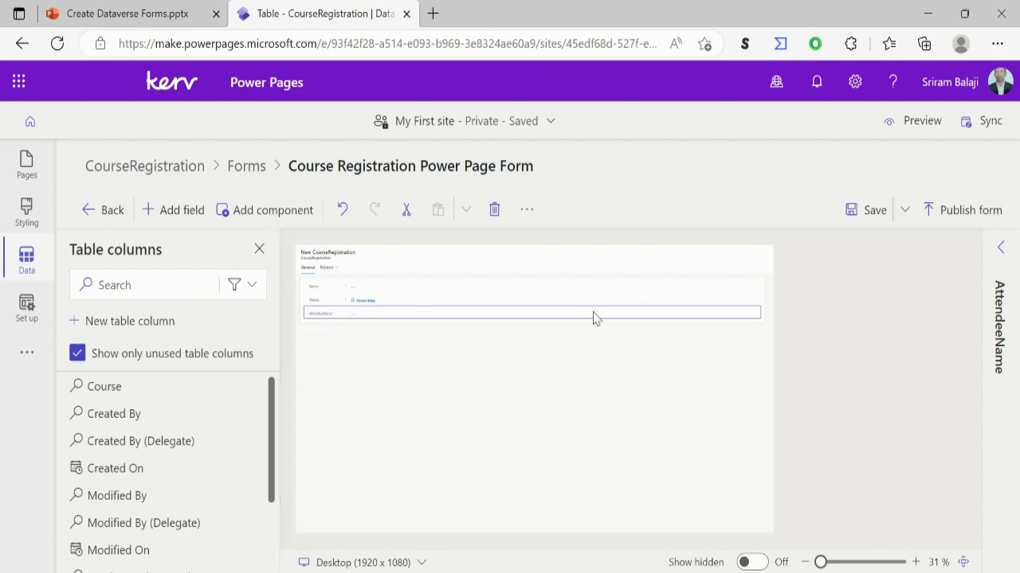
click(916, 562)
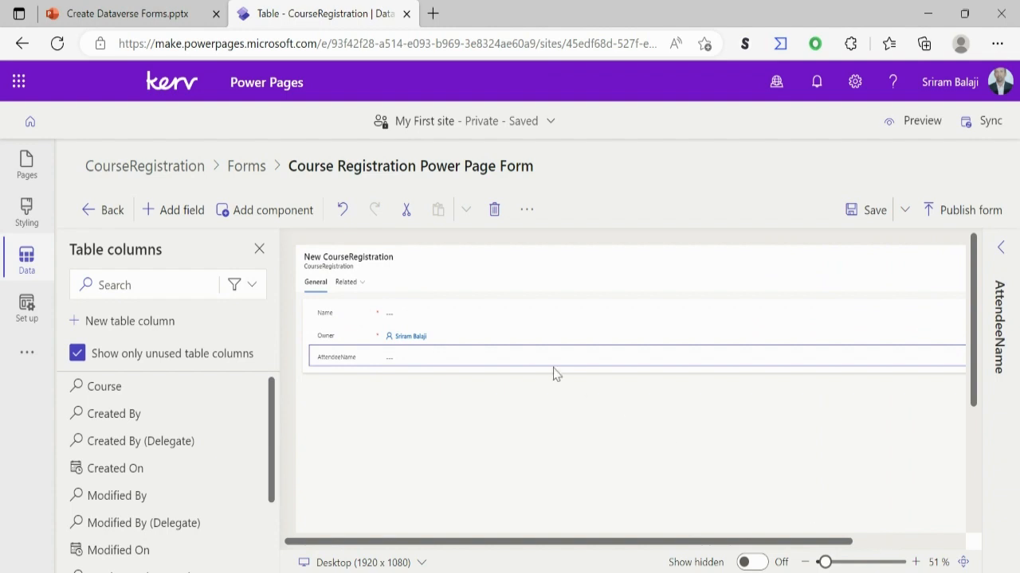
click(357, 320)
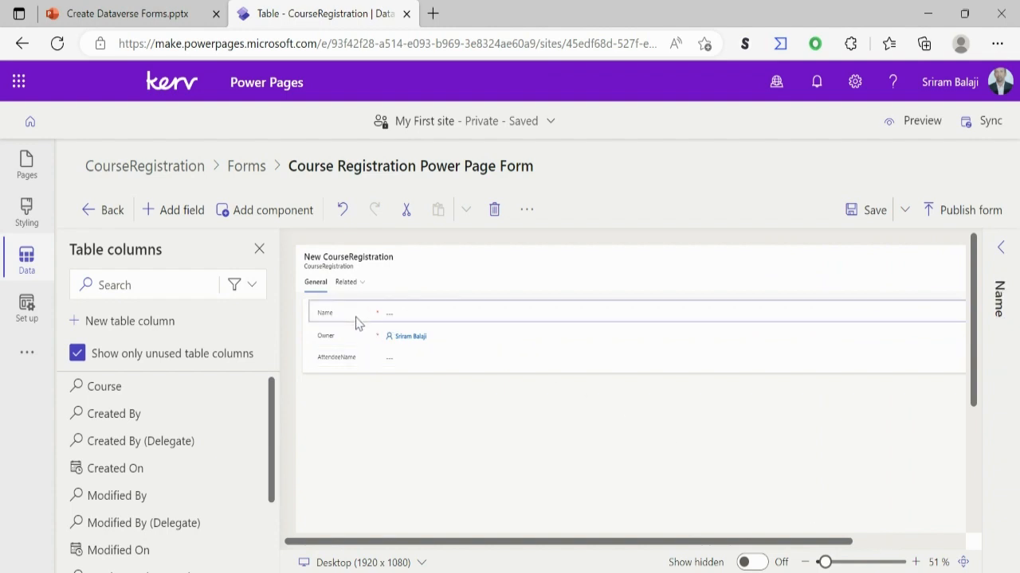
click(355, 360)
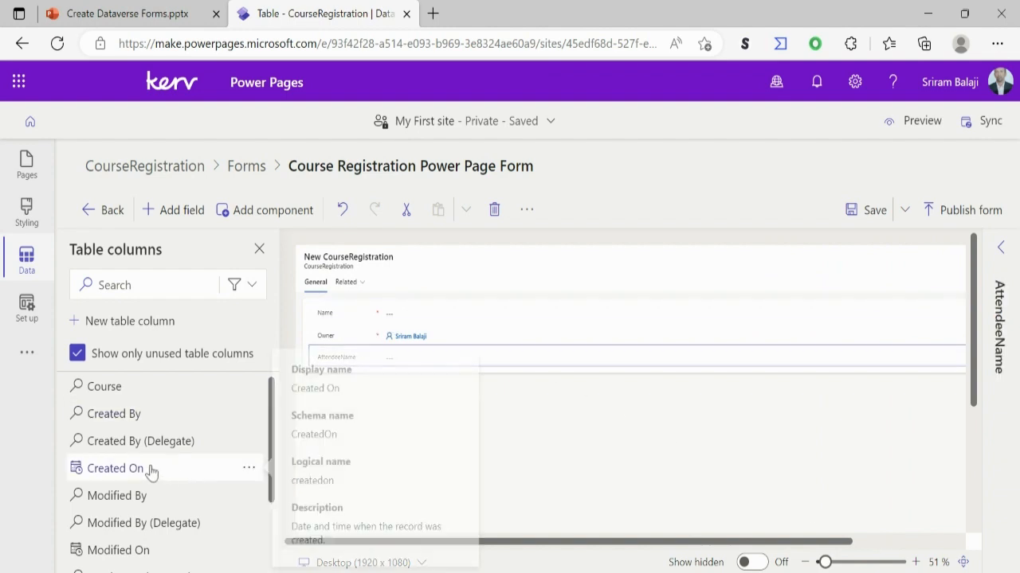
- Search the table columns for course and add the Course field to the form
click(149, 285)
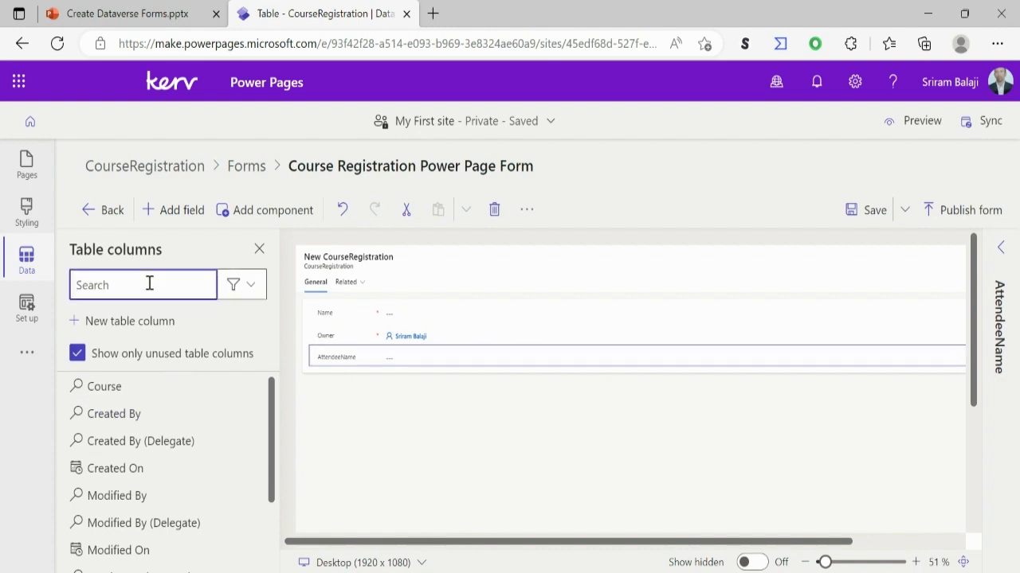
text(course)
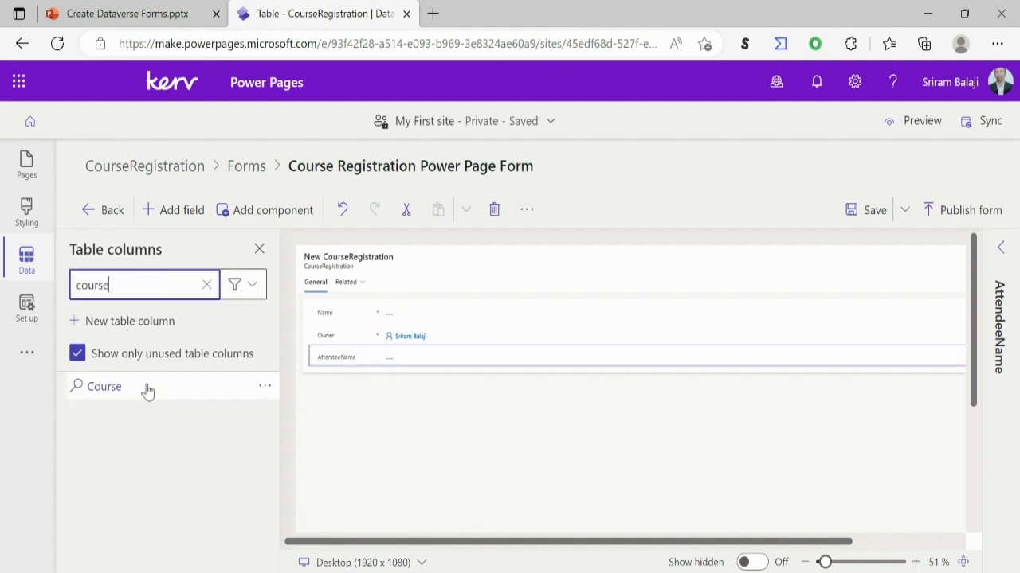
click(106, 387)
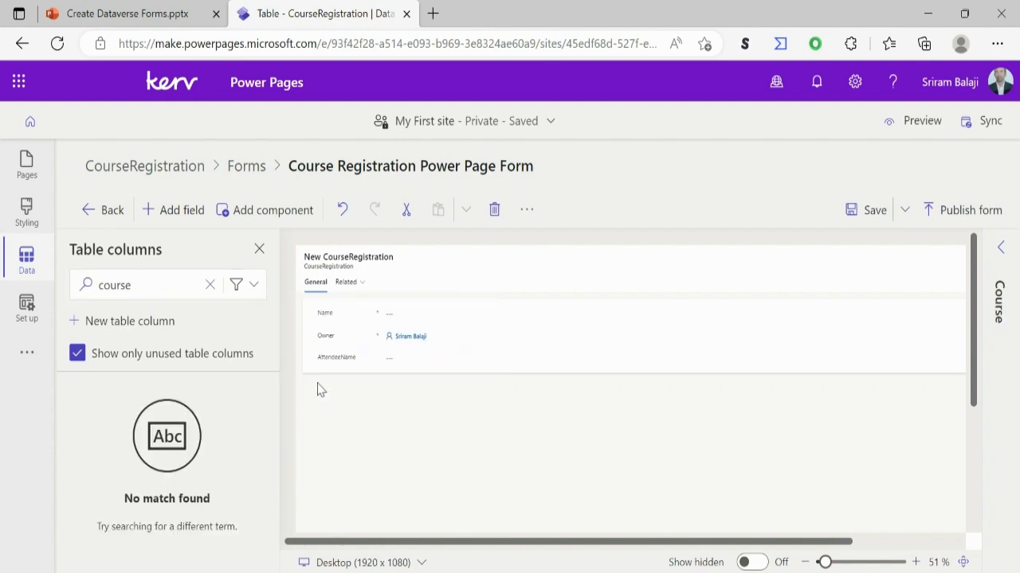
- List used table columns as well, clear the column search and add the Course field to the form a second time
click(78, 353)
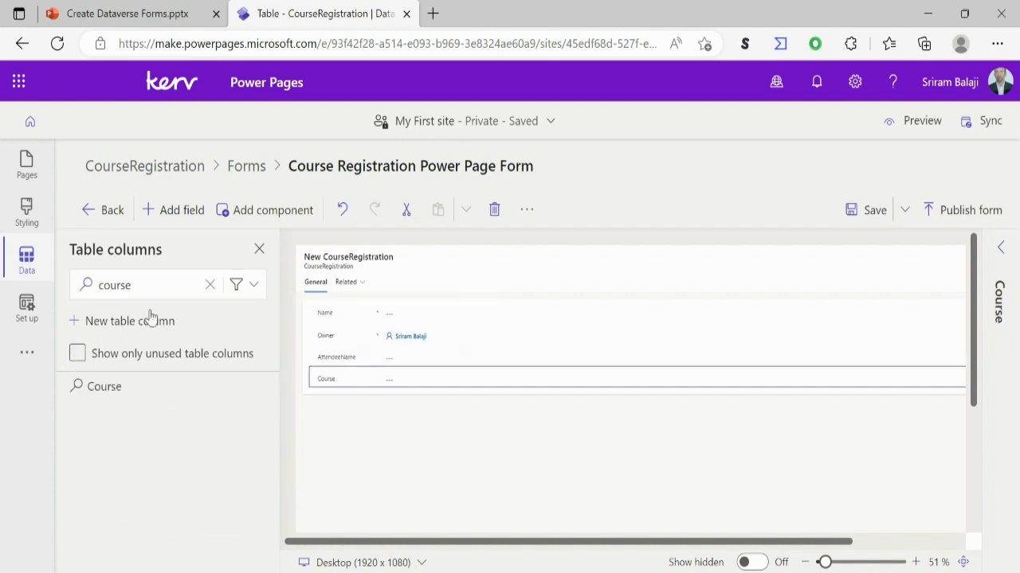
click(208, 285)
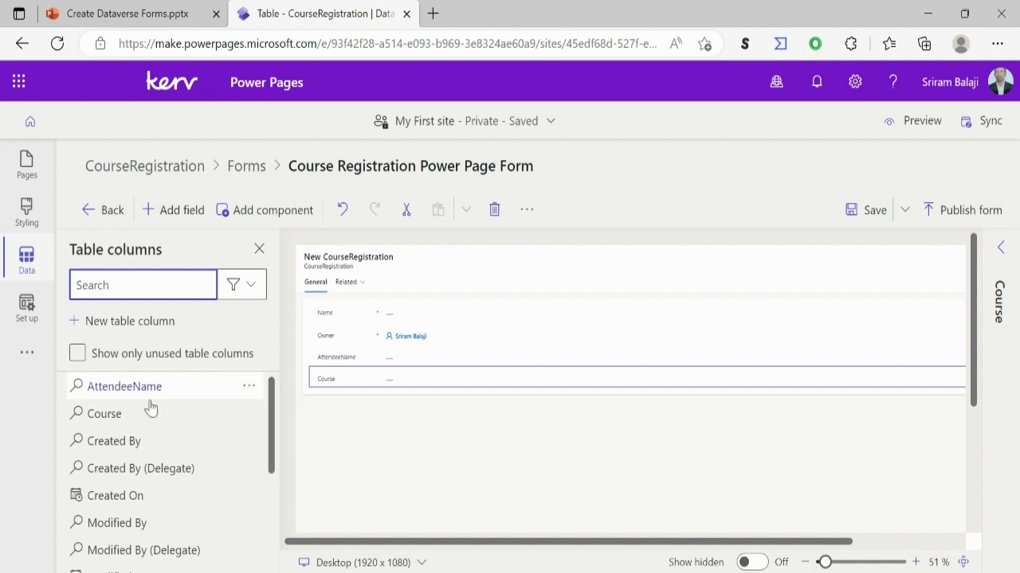
click(111, 428)
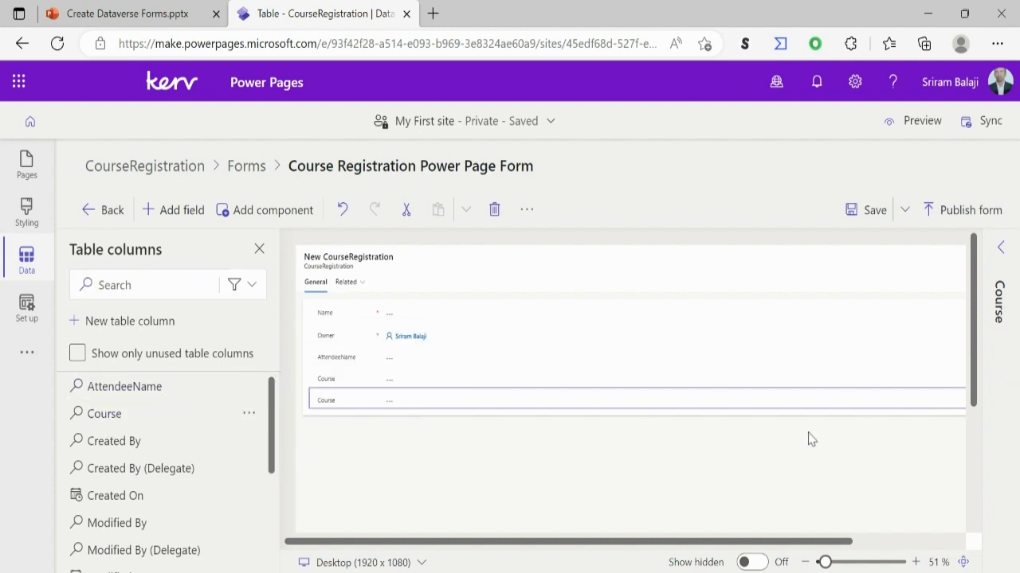
- Remove the duplicate Course field, add the Registration Date field by searching the table columns for Re, and save the form
key(Delete)
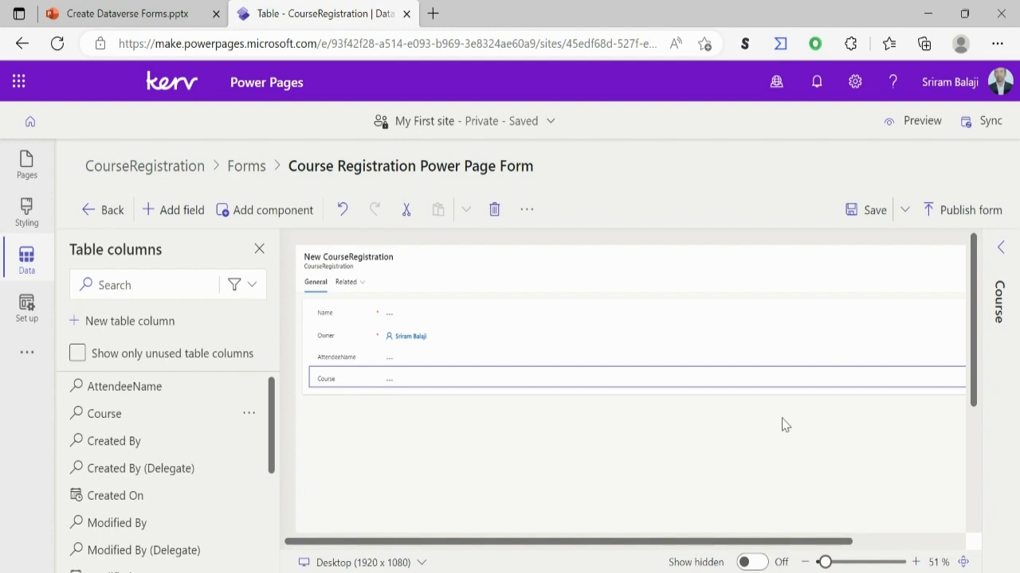
click(148, 278)
text(Re)
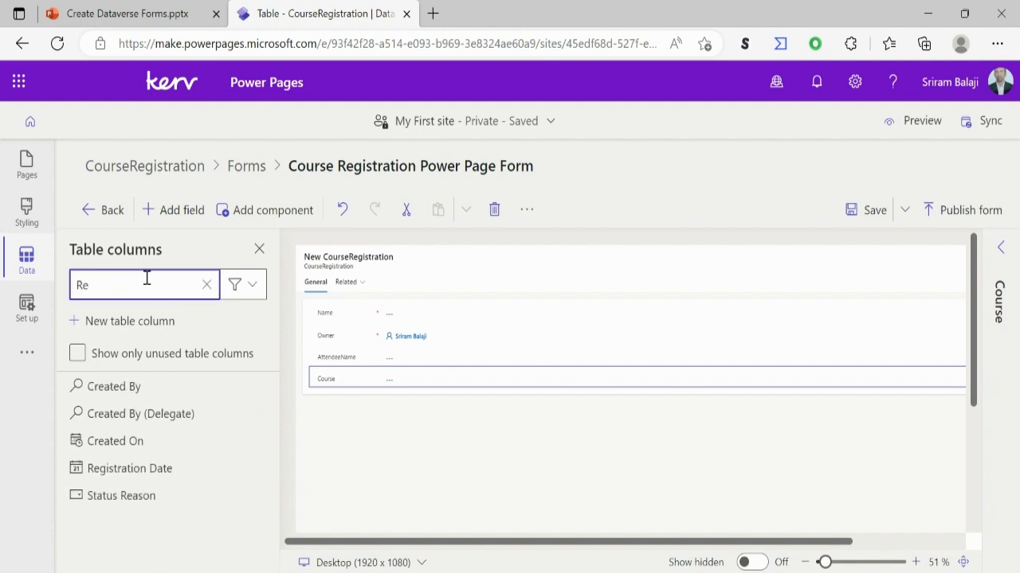
click(147, 469)
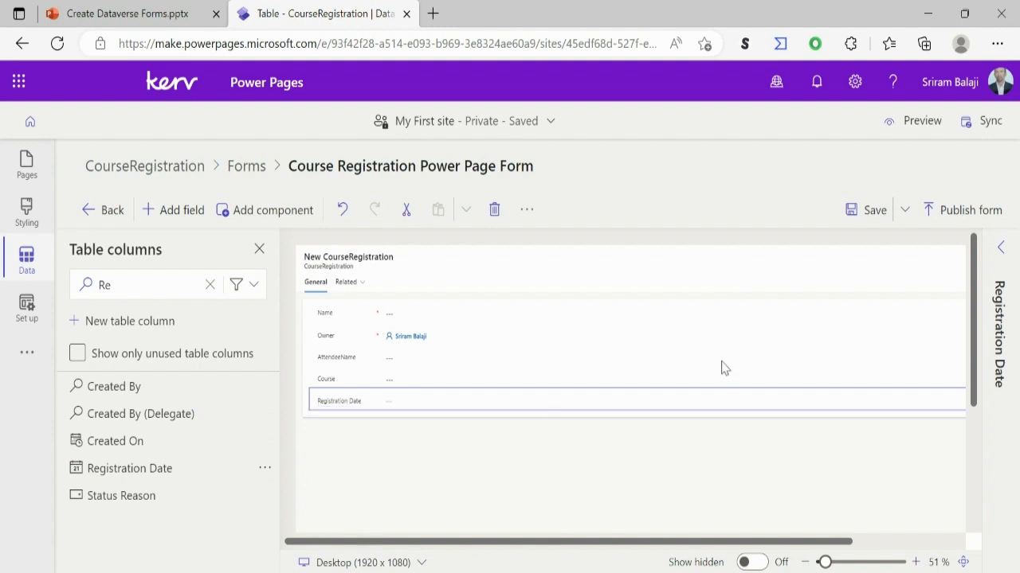
click(867, 219)
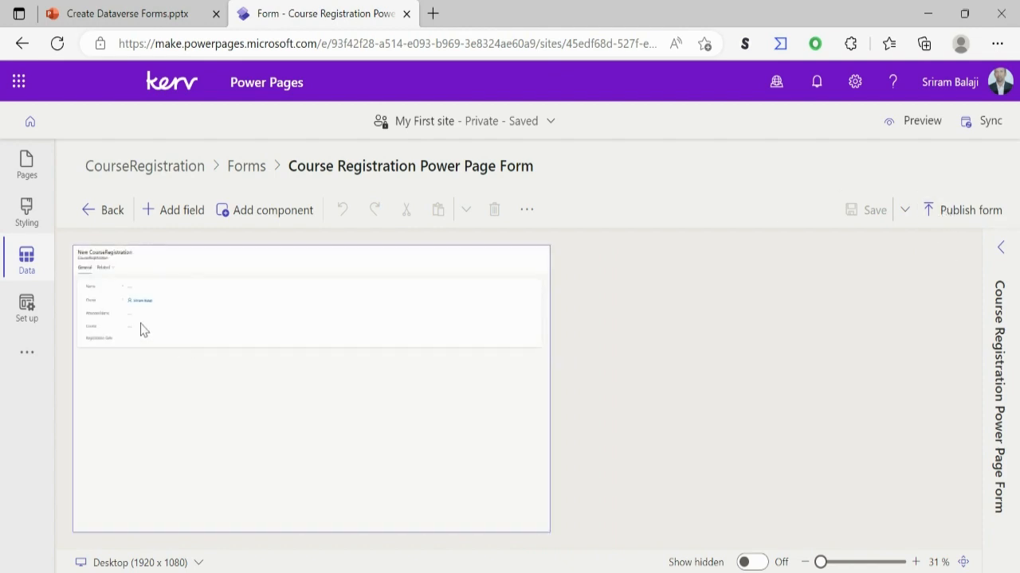
- Try to delete the Owner field from the Course Registration Power Page Form
click(97, 300)
key(Delete)
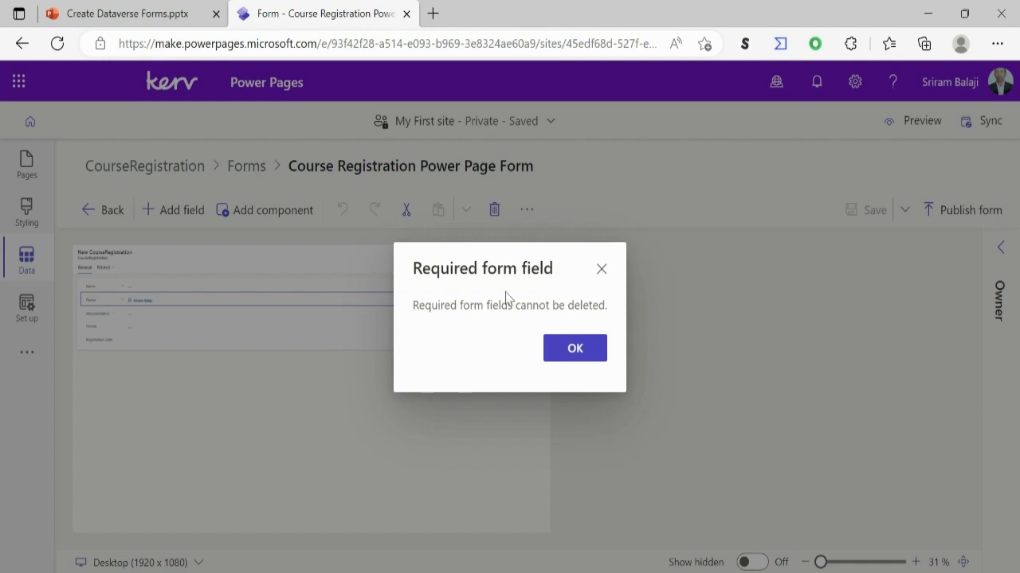
click(602, 359)
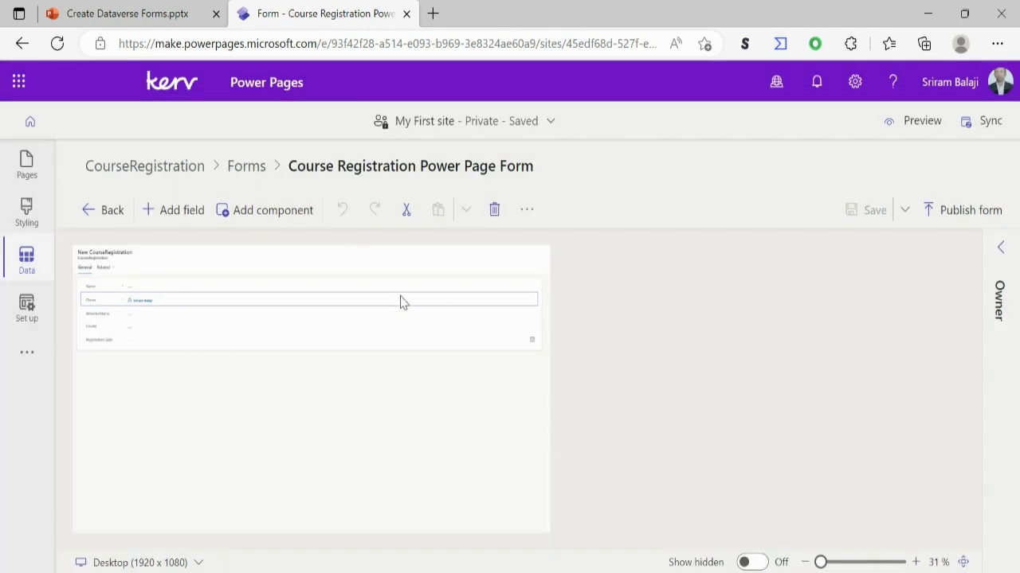
- Hide the Owner field through its display options, and save and publish the form
click(1000, 248)
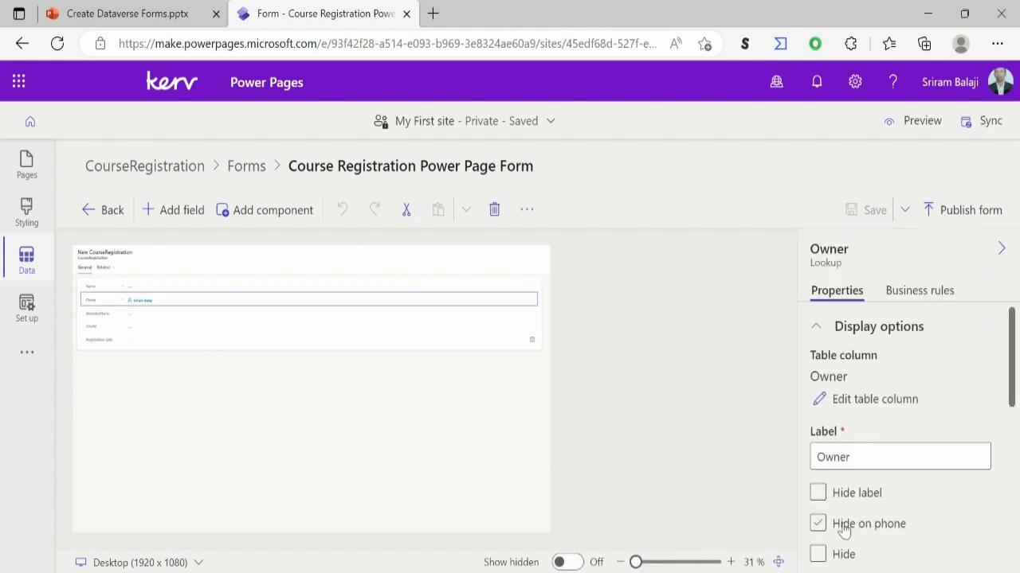
click(818, 558)
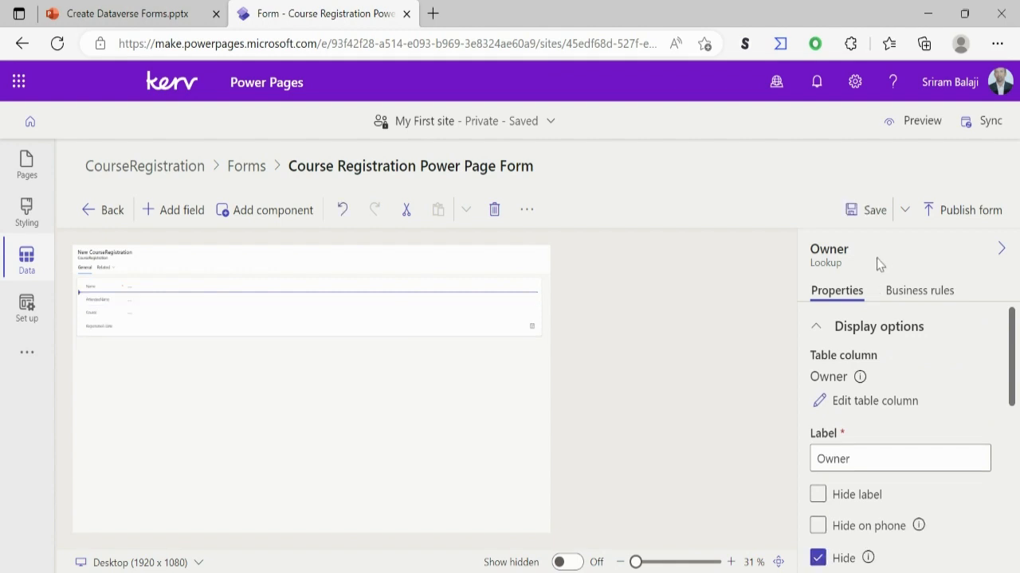
click(870, 220)
click(949, 215)
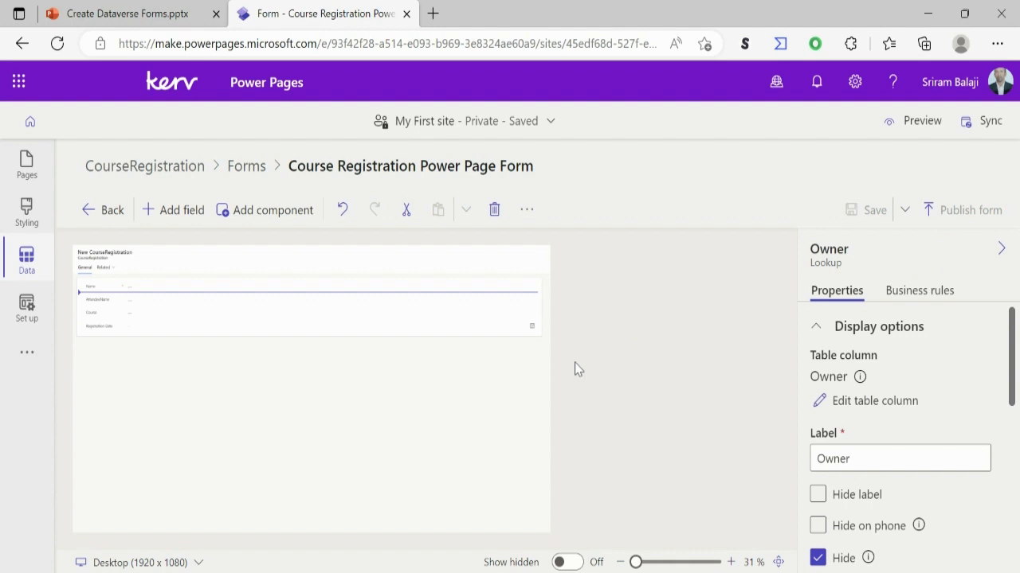